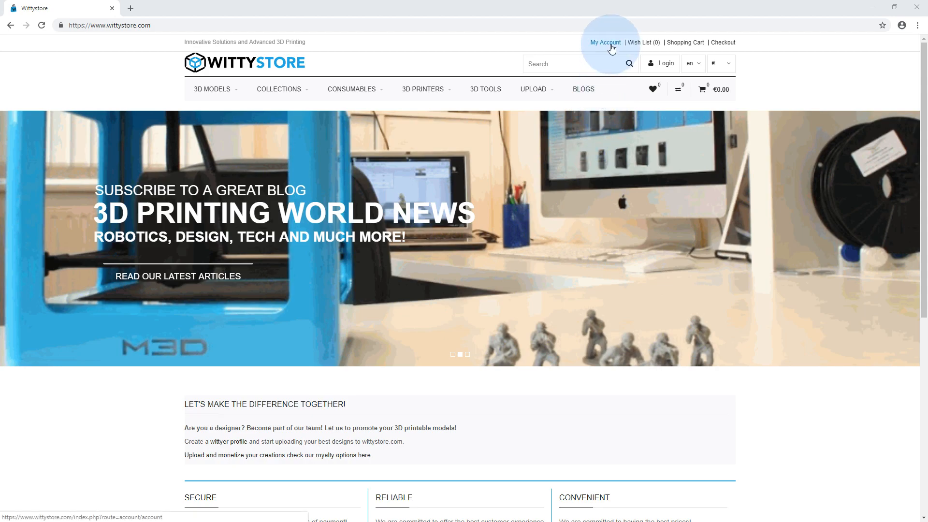
Open the new account registration form and enter the customer's first and last name
{"action": "left_click", "coordinate": [662, 65]}
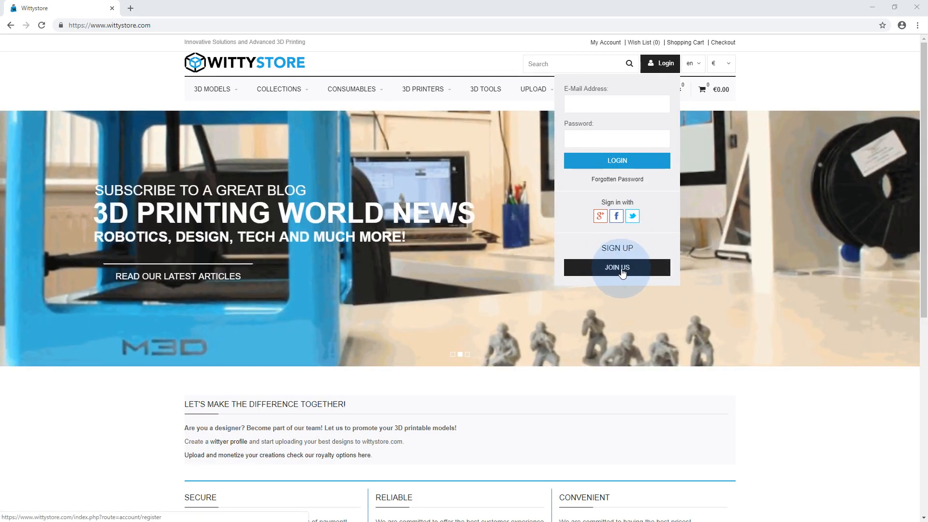
{"action": "left_click", "coordinate": [623, 274]}
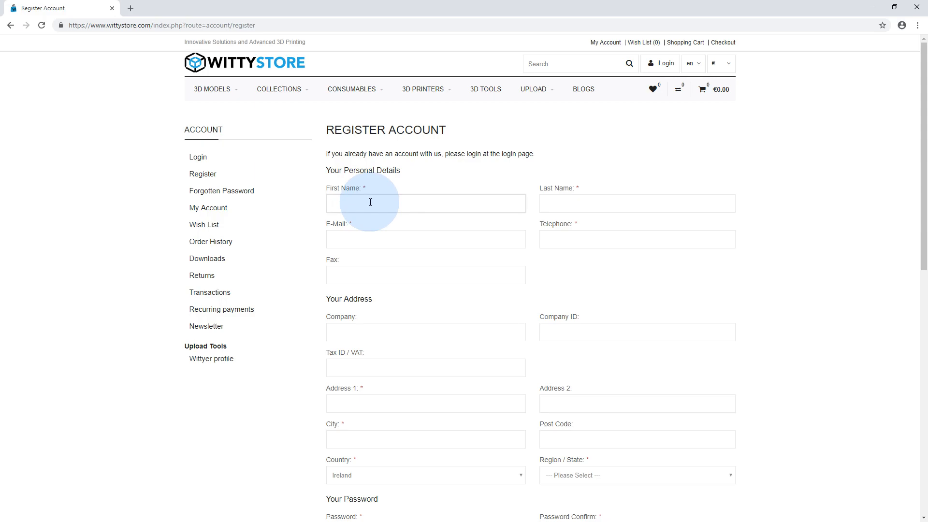
{"action": "left_click", "coordinate": [580, 206]}
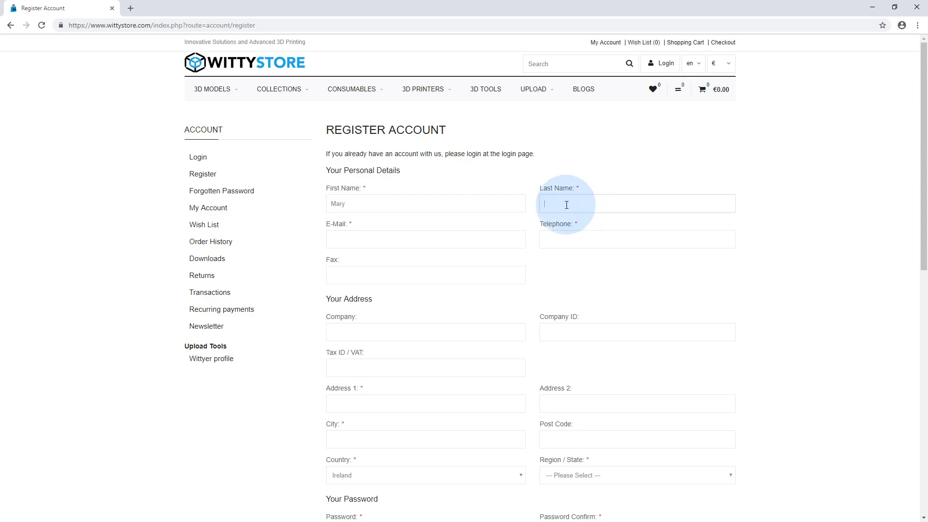
Fill in the customer's e-mail address and telephone number in the personal details
{"action": "left_click", "coordinate": [396, 243]}
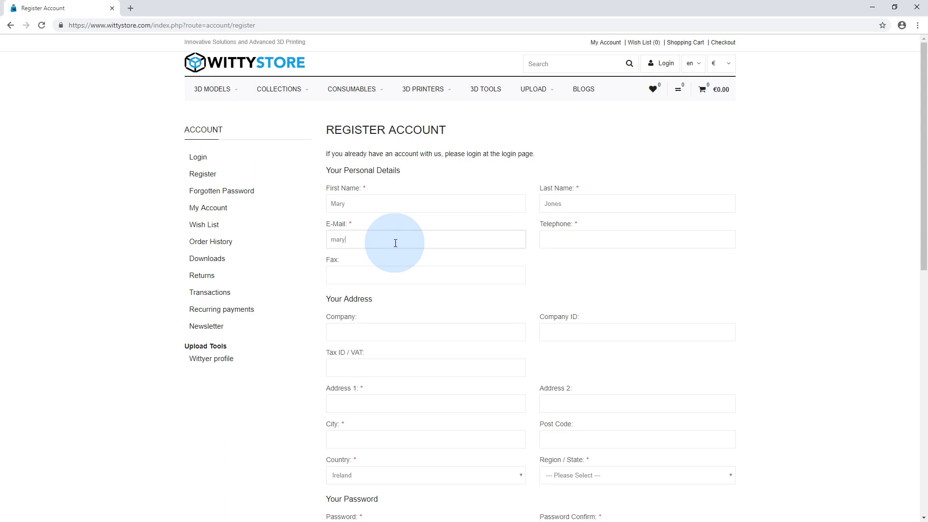
{"action": "left_click", "coordinate": [554, 243]}
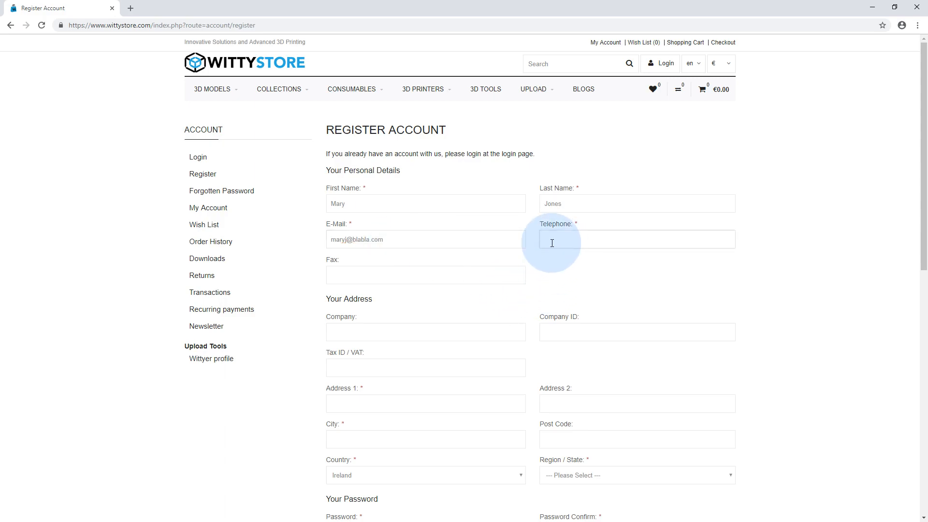
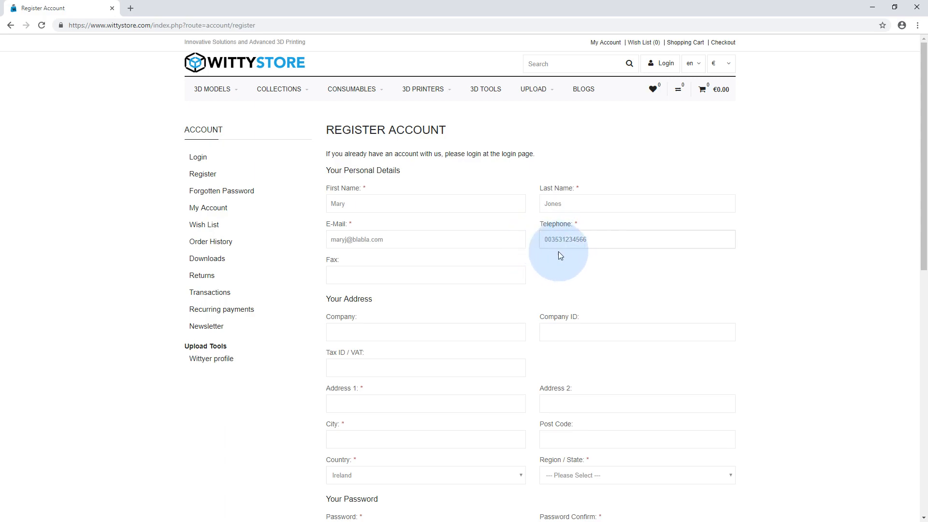
Fill in the street address and city, keeping Ireland as the country and choosing Dublin as the region
{"action": "scroll", "coordinate": [405, 377], "scroll_direction": "down", "scroll_amount": 2}
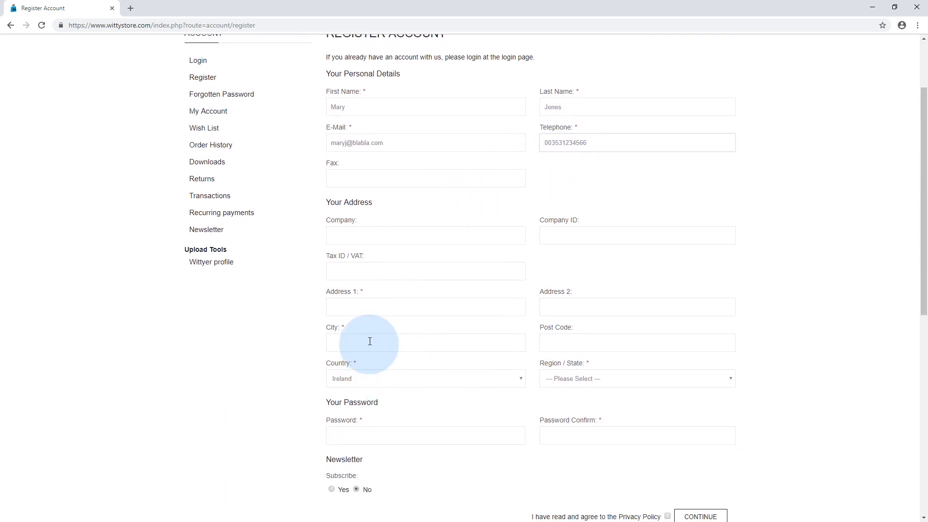
{"action": "type", "text": "1"}
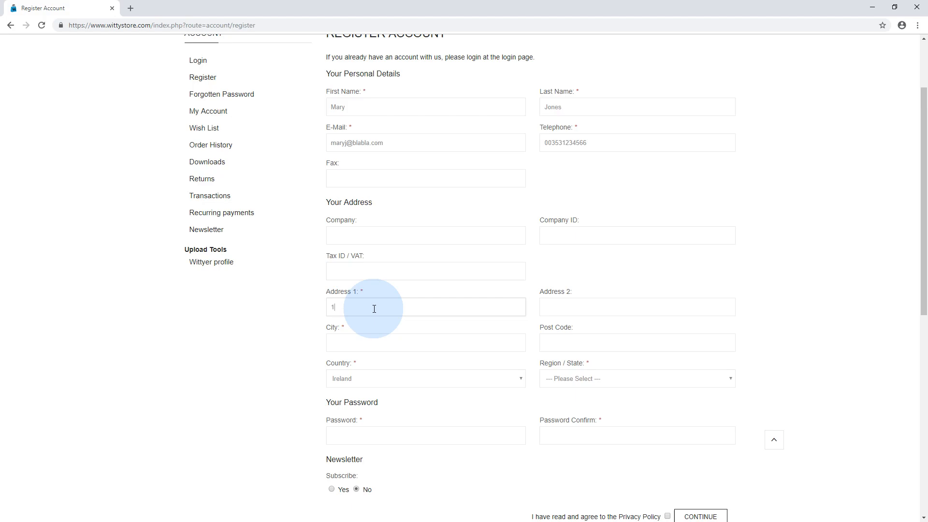
{"action": "type", "text": " strret cool"}
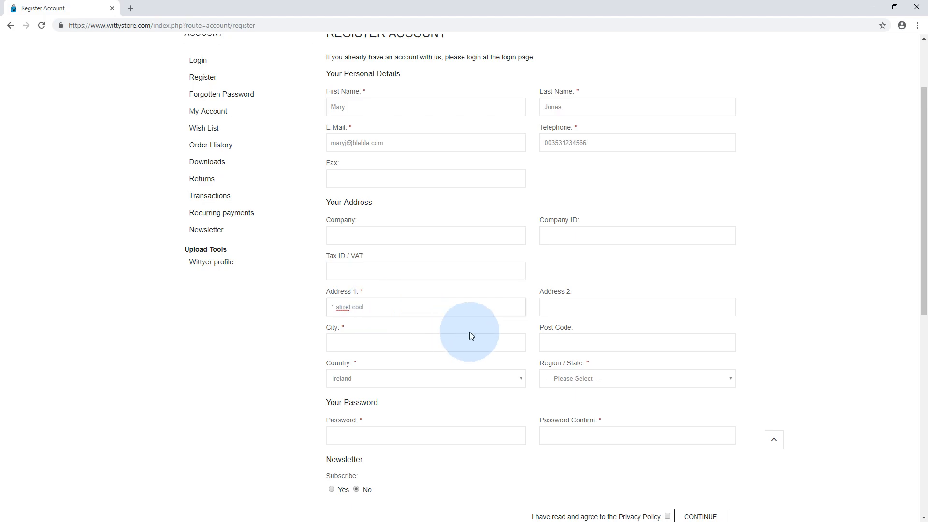
{"action": "left_click", "coordinate": [364, 346]}
{"action": "type", "text": "Dublin"}
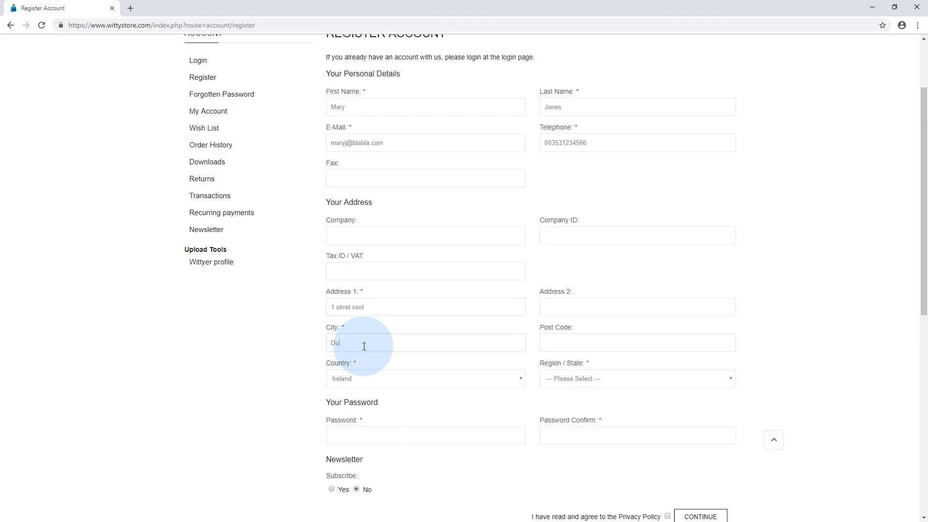
{"action": "left_click", "coordinate": [423, 379]}
{"action": "left_click", "coordinate": [422, 377]}
{"action": "left_click", "coordinate": [576, 379]}
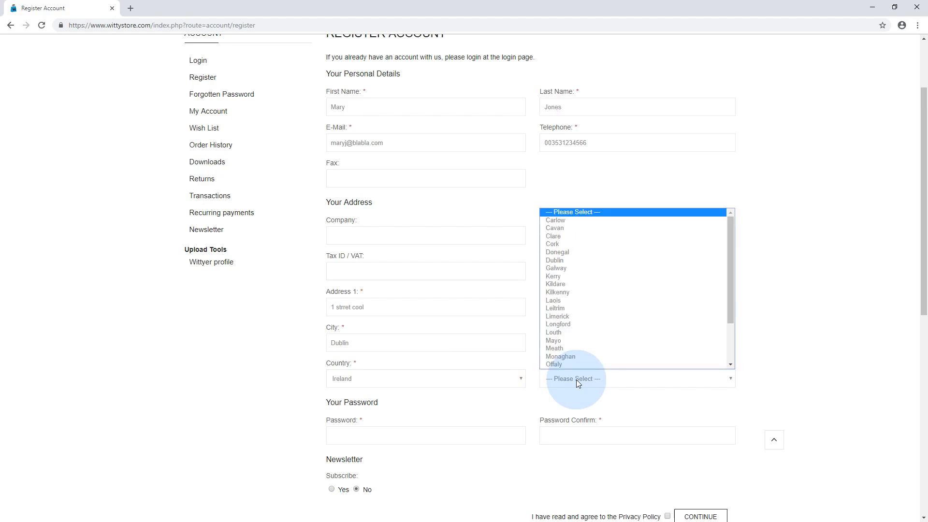
{"action": "left_click", "coordinate": [568, 260]}
Enter the account password and repeat it in the password confirmation field
{"action": "scroll", "coordinate": [467, 377], "scroll_direction": "down", "scroll_amount": 2}
{"action": "left_click", "coordinate": [354, 321]}
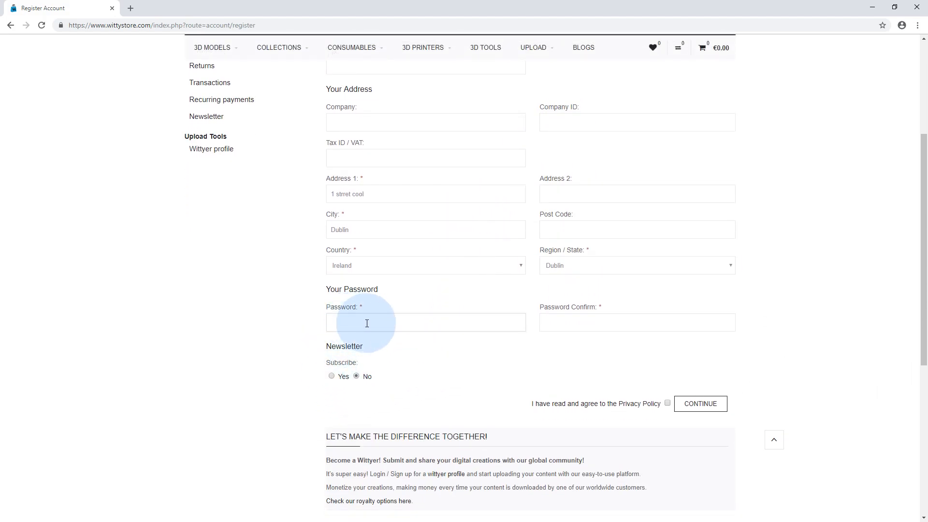
{"action": "type", "text": "a"}
{"action": "left_click", "coordinate": [631, 323]}
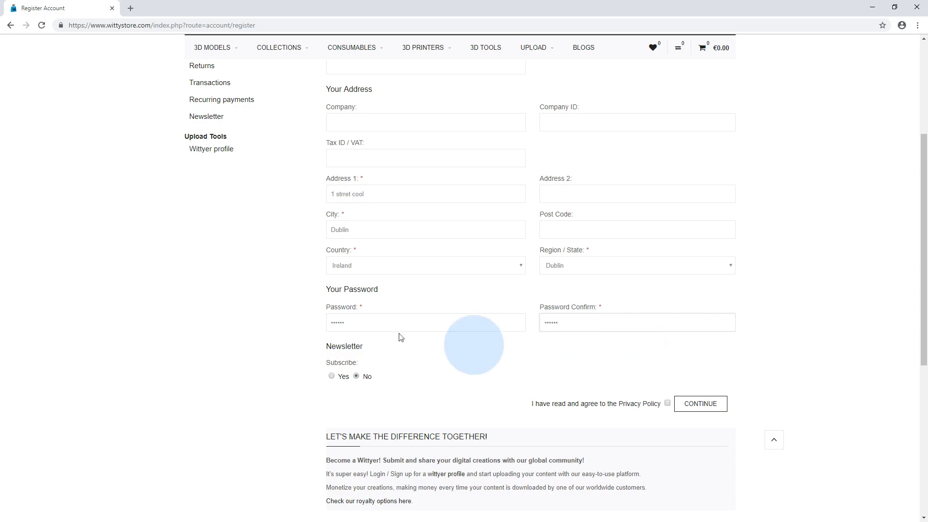
Subscribe to the newsletter and submit the registration with the Privacy Policy accepted
{"action": "left_click", "coordinate": [332, 376]}
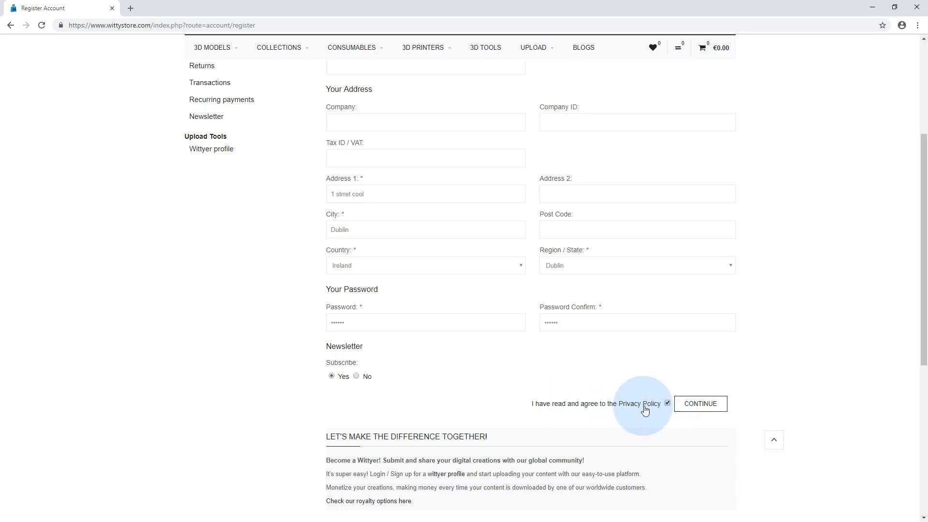
{"action": "left_click", "coordinate": [700, 405]}
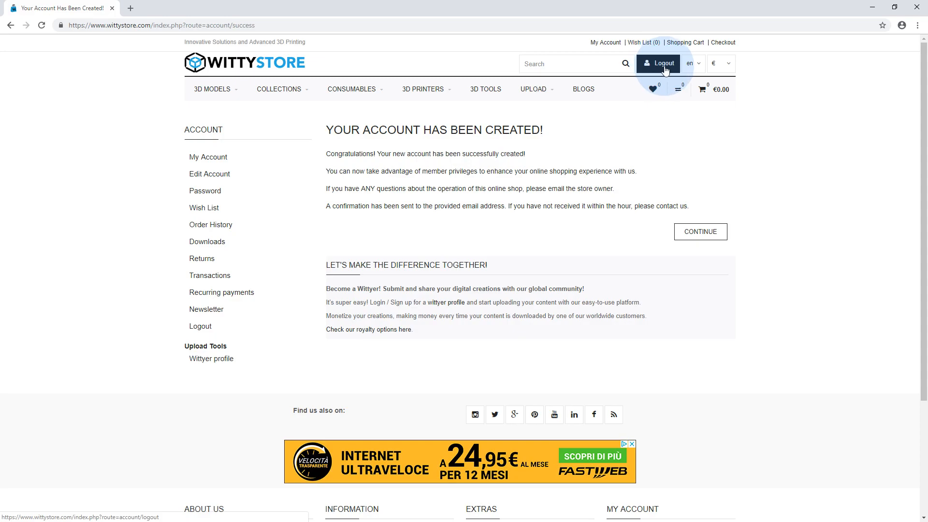
Open the Wittyer profile form and enter the seller's full name as the nickname
{"action": "left_click", "coordinate": [212, 364]}
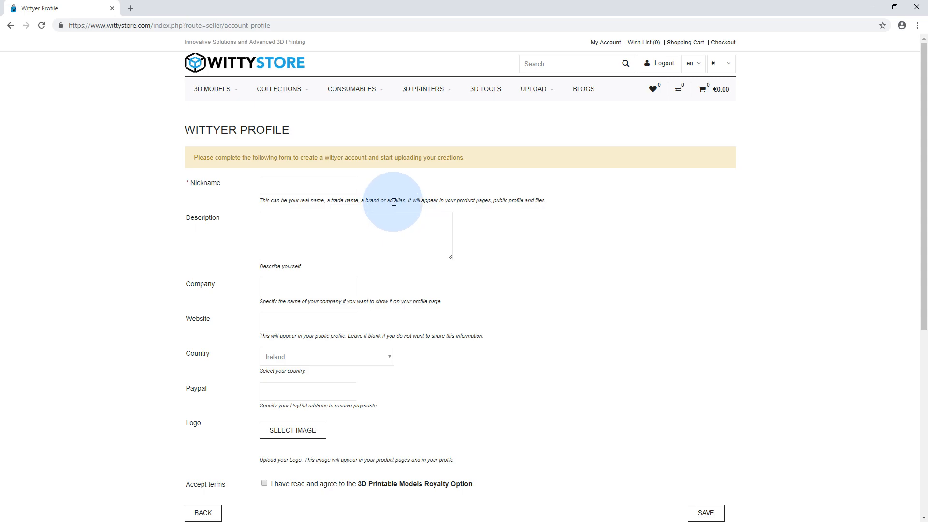
{"action": "left_click", "coordinate": [301, 183]}
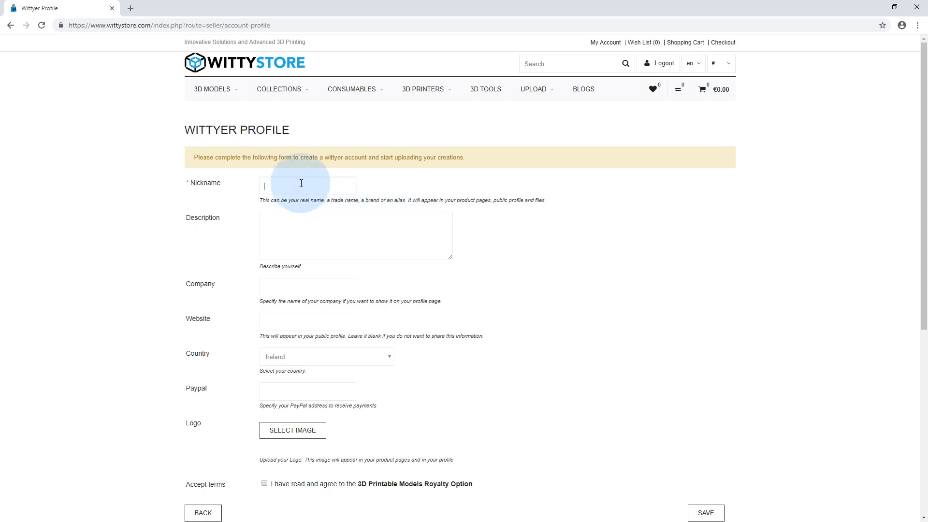
Enter the profile description "I'm talented 3d modeler, blab bla bla bla bla bla bla."
{"action": "left_click", "coordinate": [298, 228]}
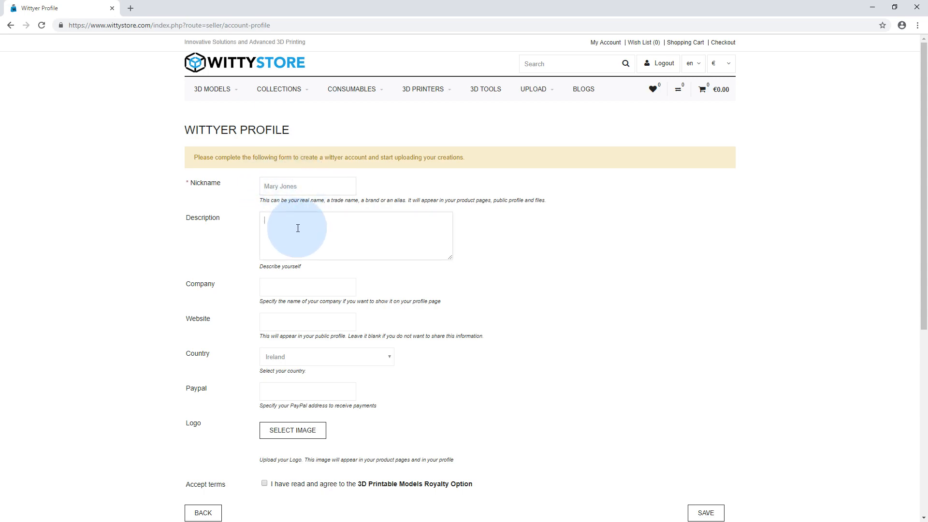
{"action": "type", "text": "I'm"}
{"action": "type", "text": "talented 3d modeler, blab bla bl"}
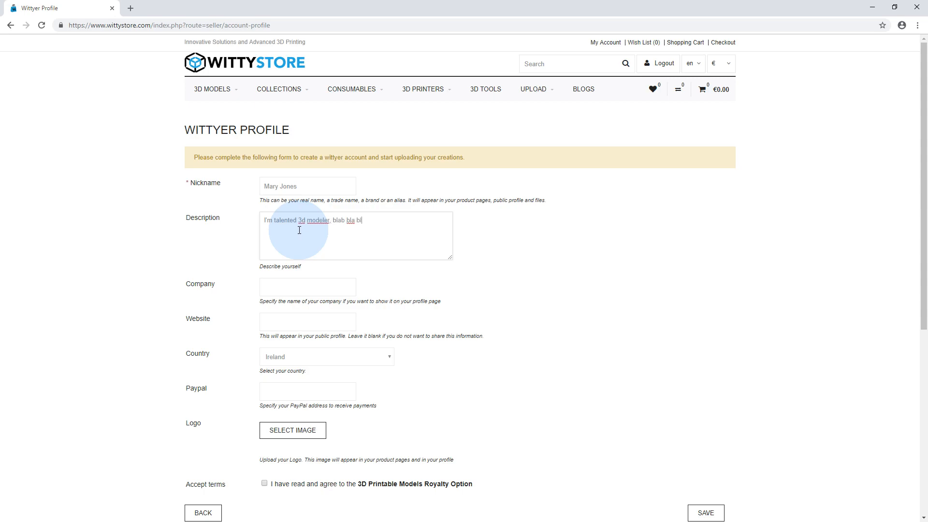
{"action": "type", "text": "a bla bla bla "}
{"action": "type", "text": "bla "}
{"action": "type", "text": "."}
Set the profile's company to 3DMary and its website to 3dmary.com
{"action": "left_click", "coordinate": [293, 288]}
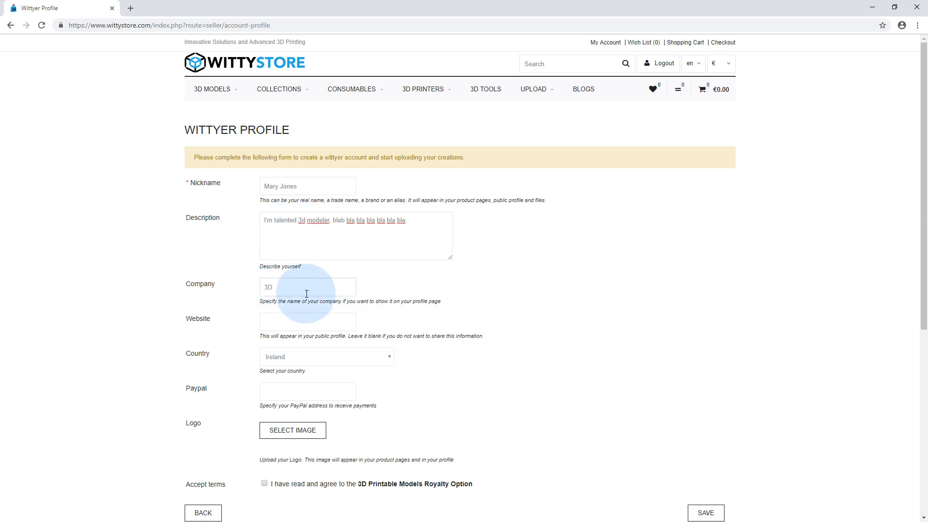
{"action": "type", "text": "3DMary"}
{"action": "left_click", "coordinate": [299, 323]}
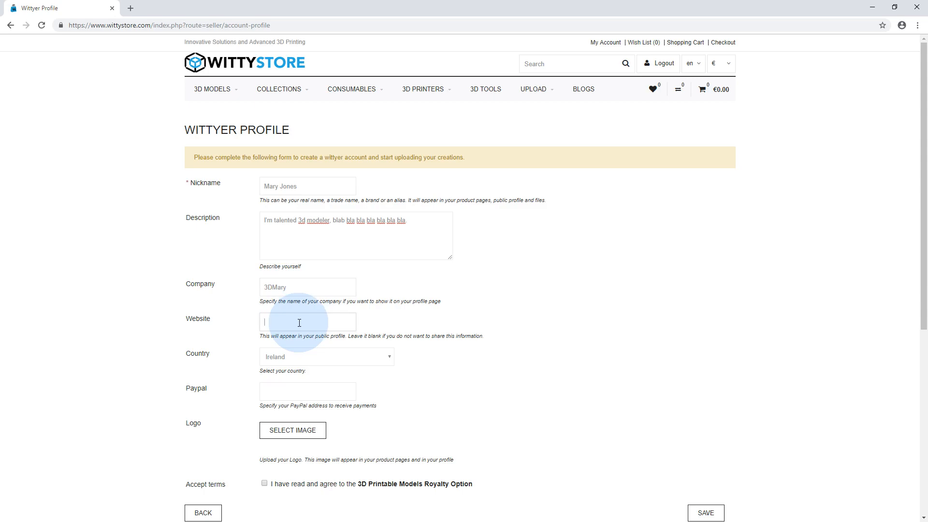
{"action": "type", "text": "3dmary.com"}
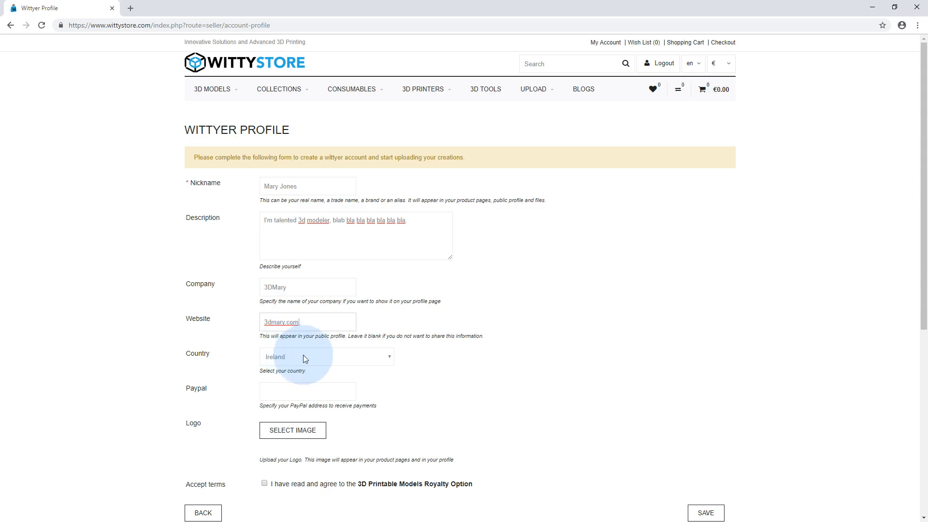
Keep Ireland as the profile's country and enter the PayPal e-mail address for receiving payments
{"action": "left_click", "coordinate": [303, 357]}
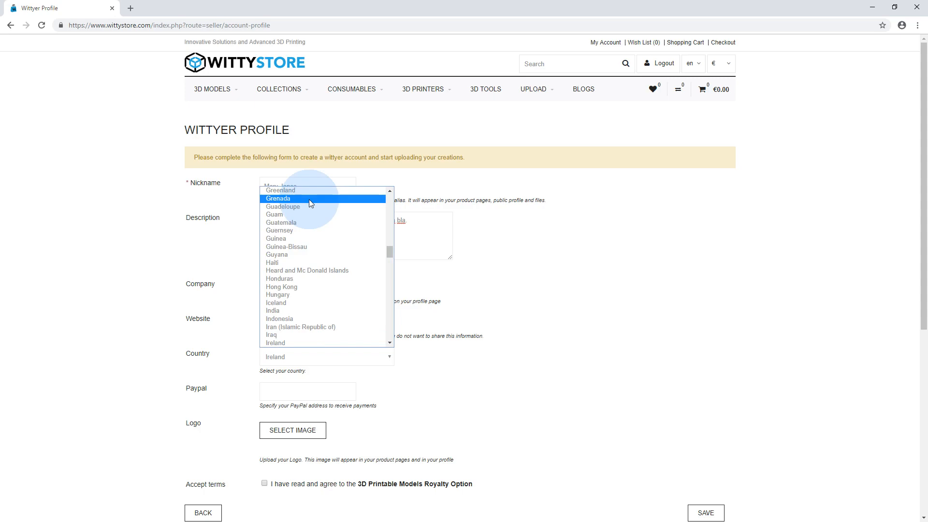
{"action": "left_click_drag", "start_coordinate": [389, 252], "coordinate": [380, 293]}
{"action": "left_click", "coordinate": [280, 360]}
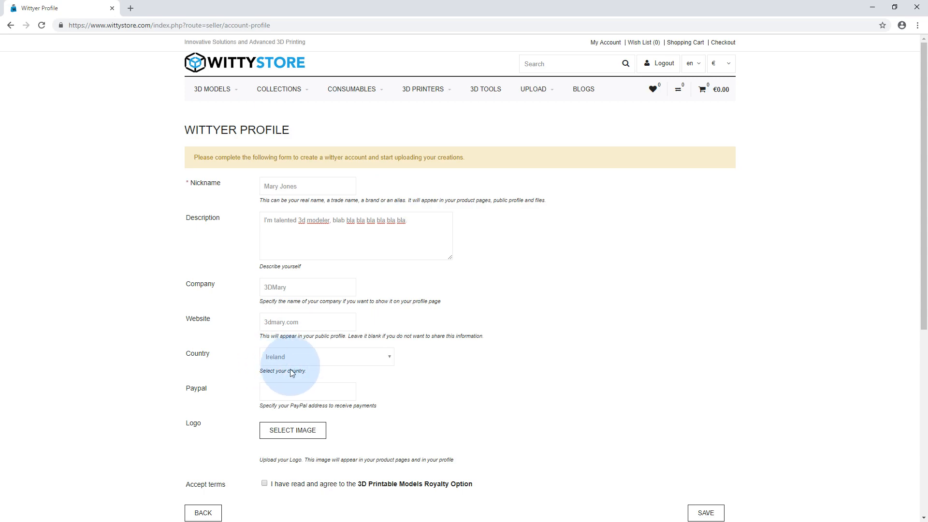
{"action": "left_click", "coordinate": [284, 391]}
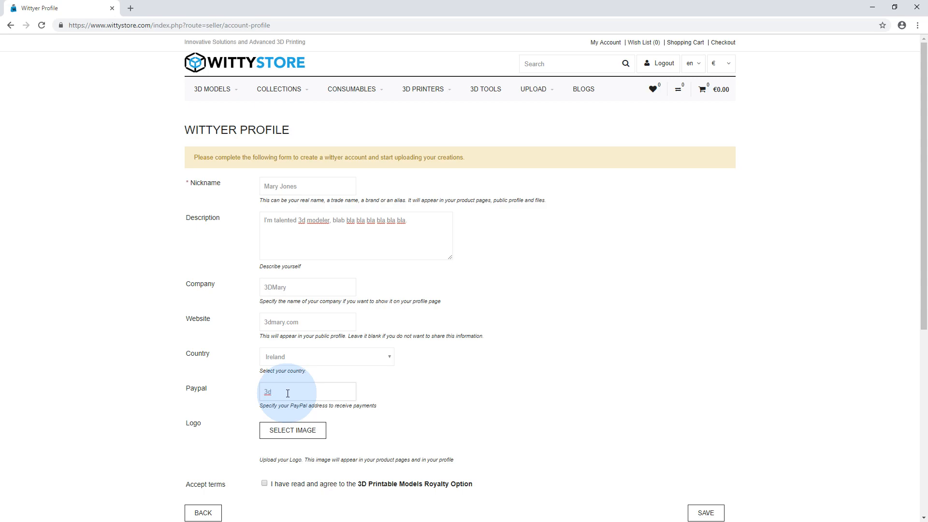
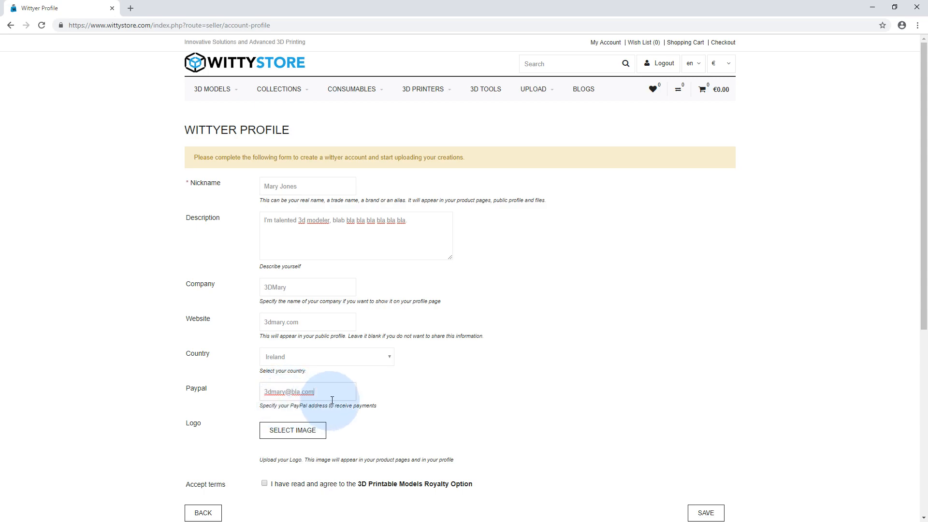
{"action": "right_click", "coordinate": [454, 426]}
{"action": "left_click", "coordinate": [399, 395]}
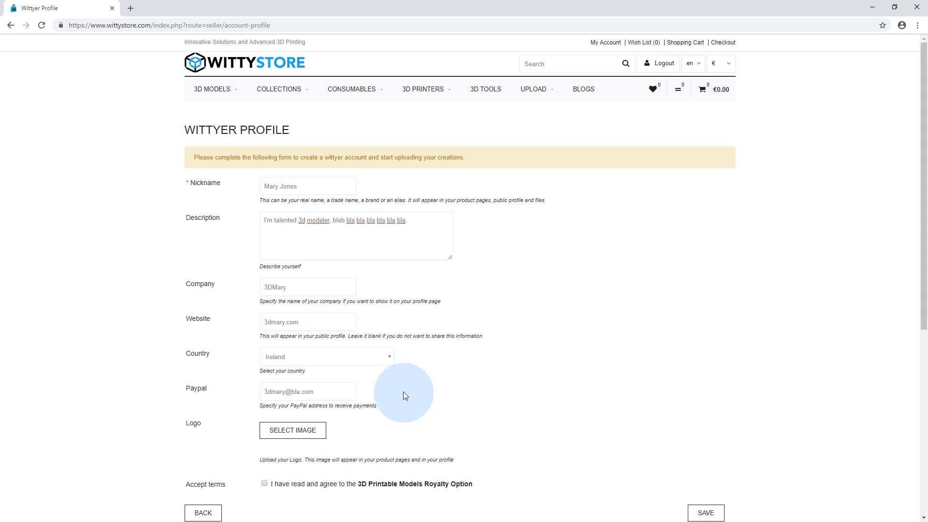
Upload the my-avatar image from the wittyer-profile folder on the Desktop as the profile logo
{"action": "scroll", "coordinate": [405, 392], "scroll_direction": "down", "scroll_amount": 2}
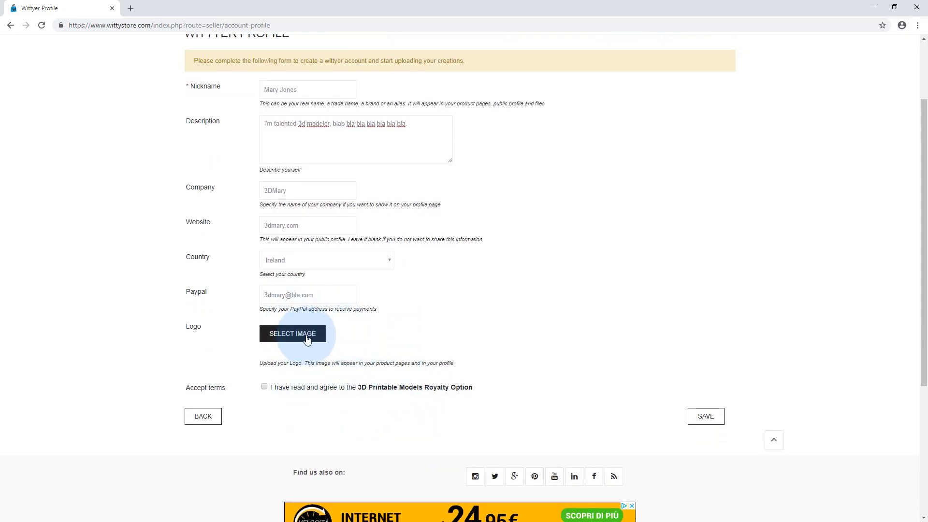
{"action": "left_click", "coordinate": [276, 334]}
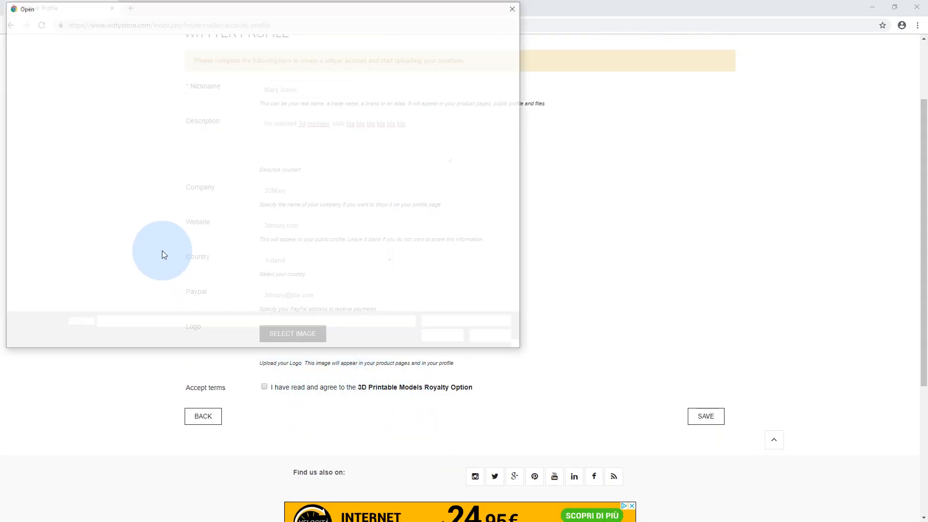
{"action": "left_click", "coordinate": [44, 96]}
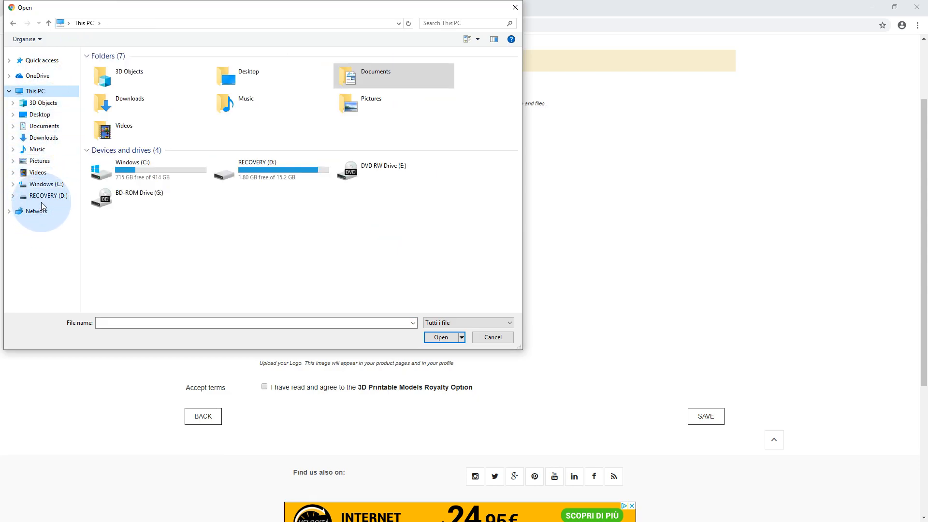
{"action": "left_click", "coordinate": [39, 115]}
{"action": "double_click", "coordinate": [118, 67]}
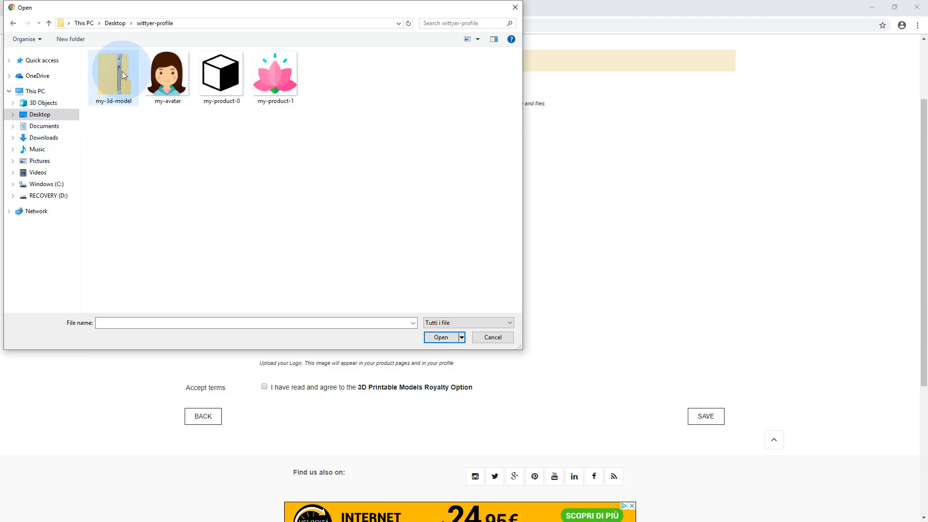
{"action": "double_click", "coordinate": [163, 78]}
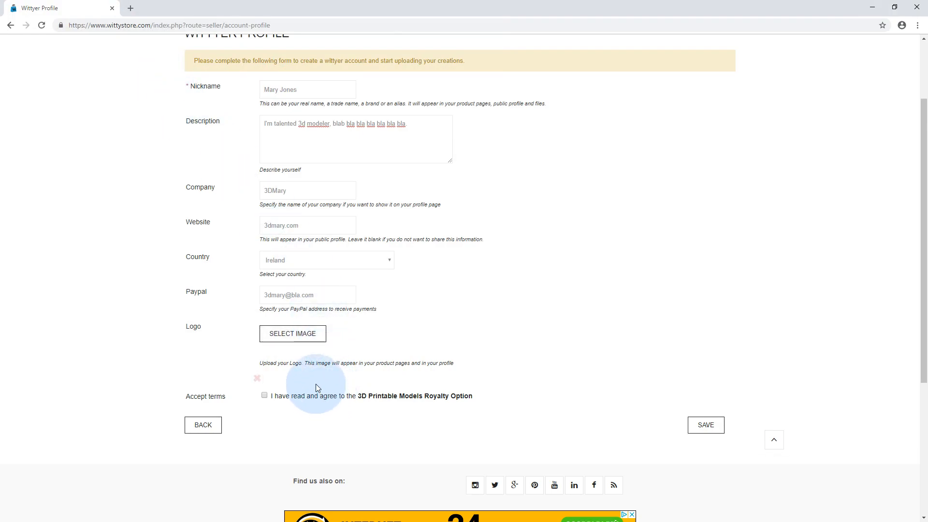
Accept the 3D Printable Models Royalty Option terms and save the Wittyer profile
{"action": "scroll", "coordinate": [309, 382], "scroll_direction": "down", "scroll_amount": 3}
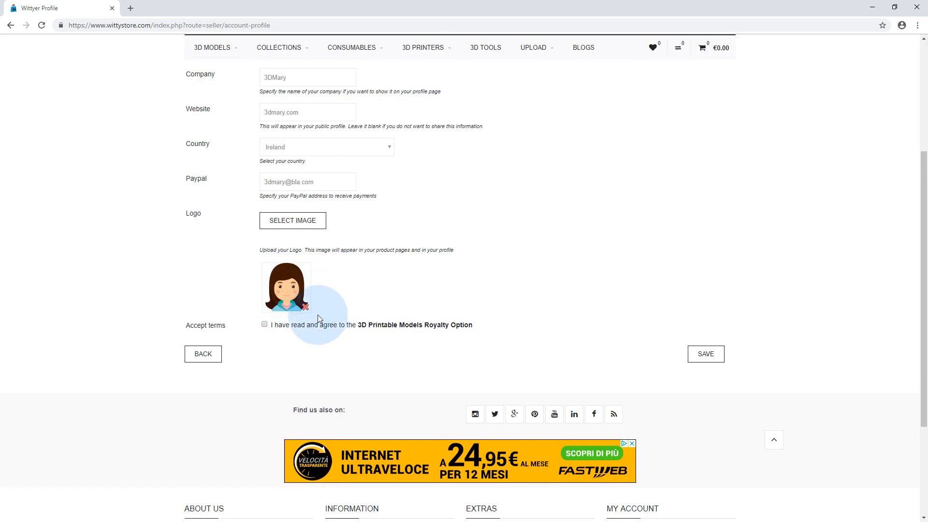
{"action": "left_click", "coordinate": [264, 324]}
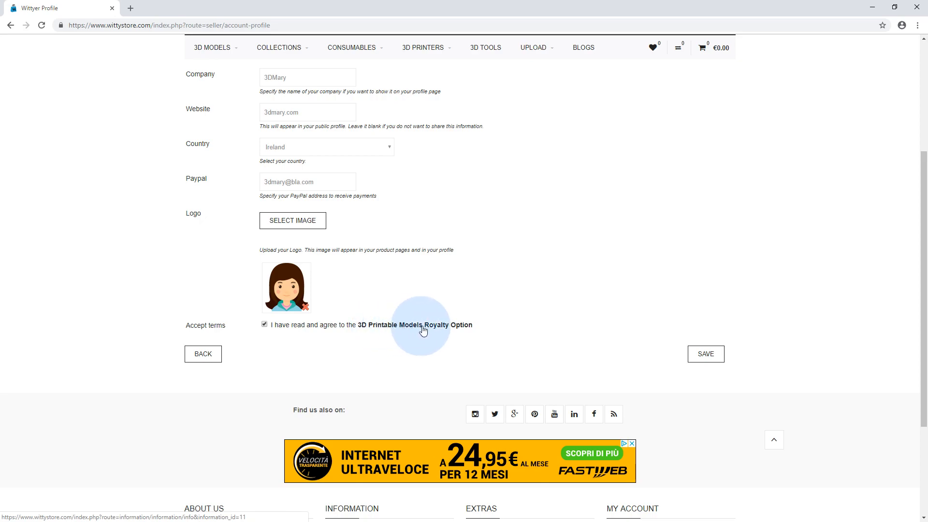
{"action": "left_click", "coordinate": [709, 355]}
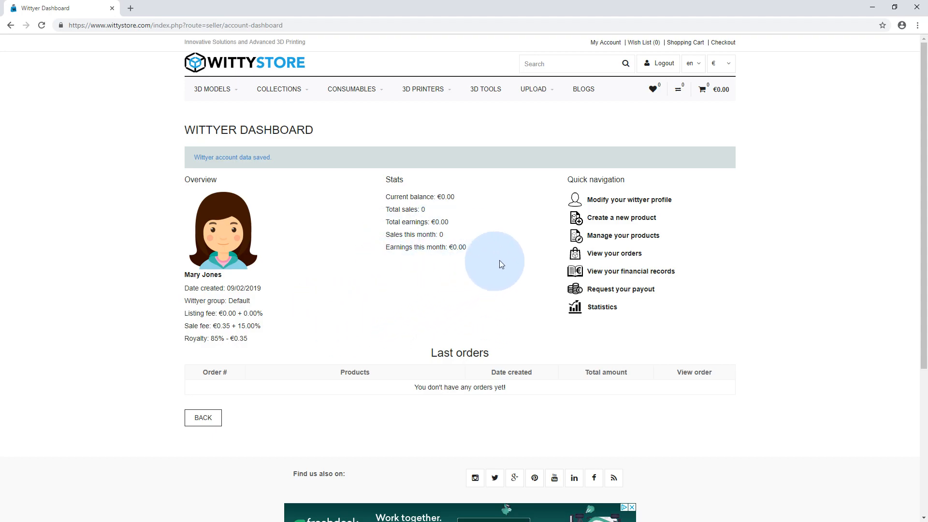
Review the entries of the Wittyer profile and save the profile again
{"action": "left_click", "coordinate": [632, 204]}
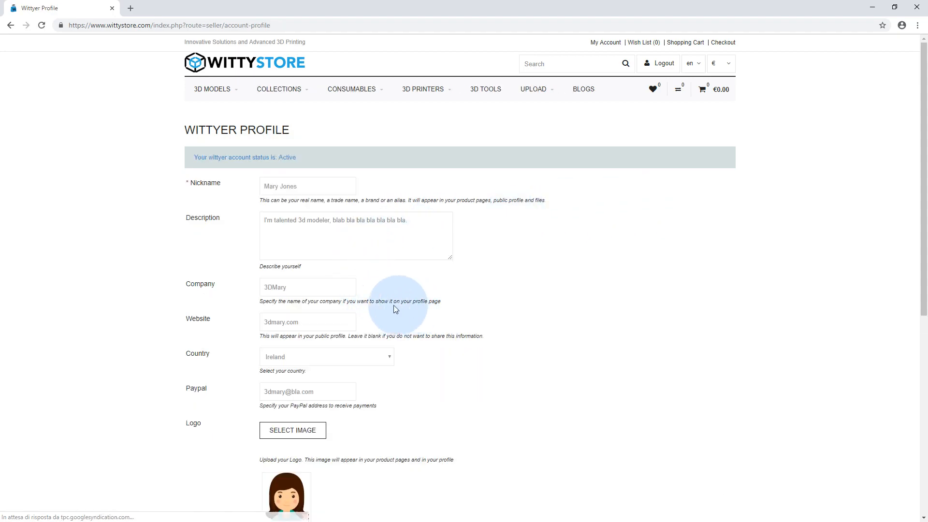
{"action": "scroll", "coordinate": [386, 382], "scroll_direction": "down", "scroll_amount": 3}
{"action": "scroll", "coordinate": [392, 353], "scroll_direction": "up", "scroll_amount": 3}
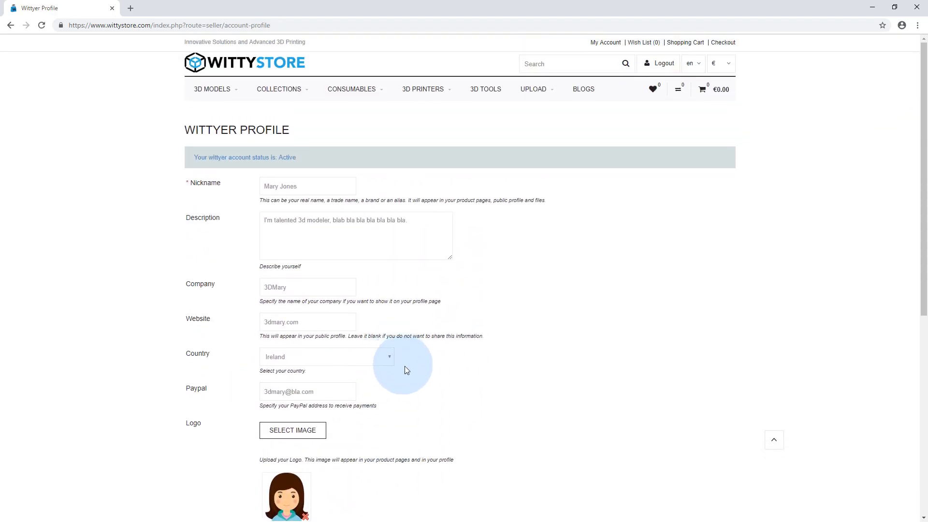
{"action": "scroll", "coordinate": [387, 365], "scroll_direction": "down", "scroll_amount": 2}
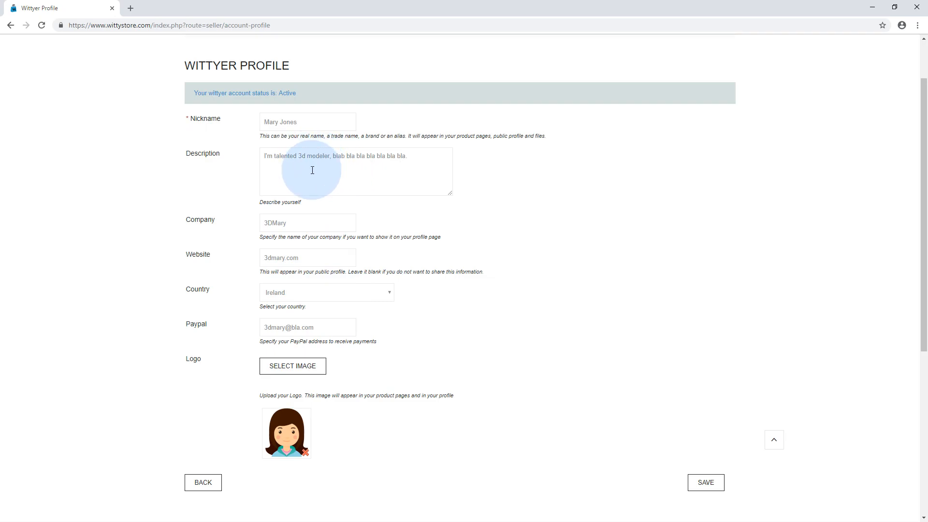
{"action": "left_click", "coordinate": [707, 482]}
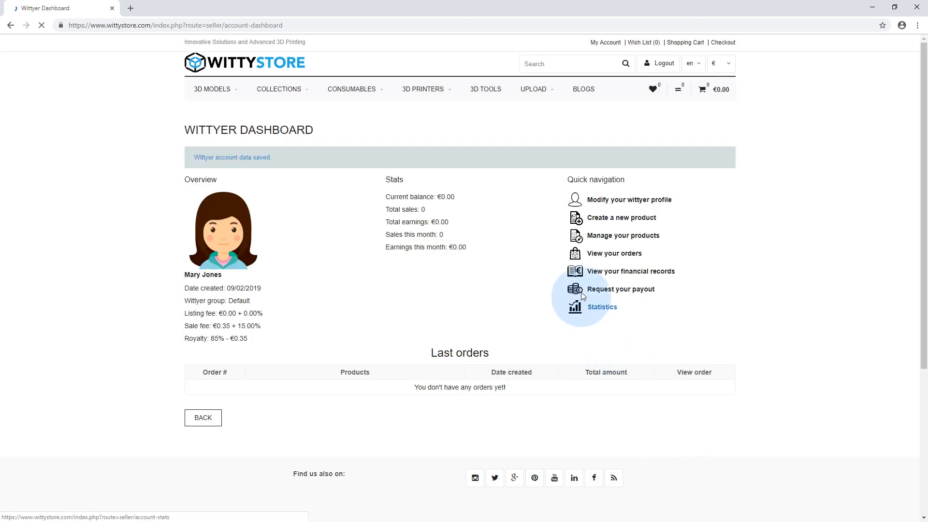
Create a new product listing and look over the fields of its form
{"action": "left_click", "coordinate": [608, 218]}
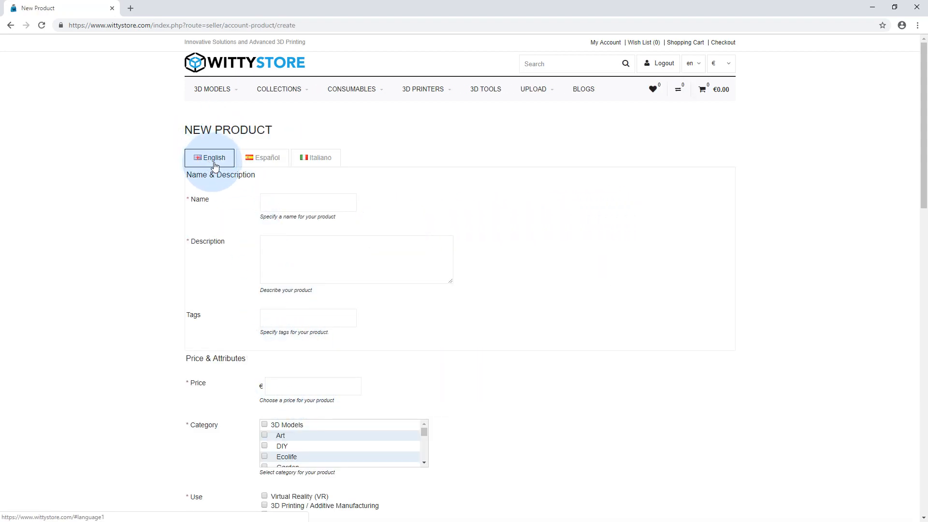
{"action": "scroll", "coordinate": [270, 296], "scroll_direction": "down", "scroll_amount": 5}
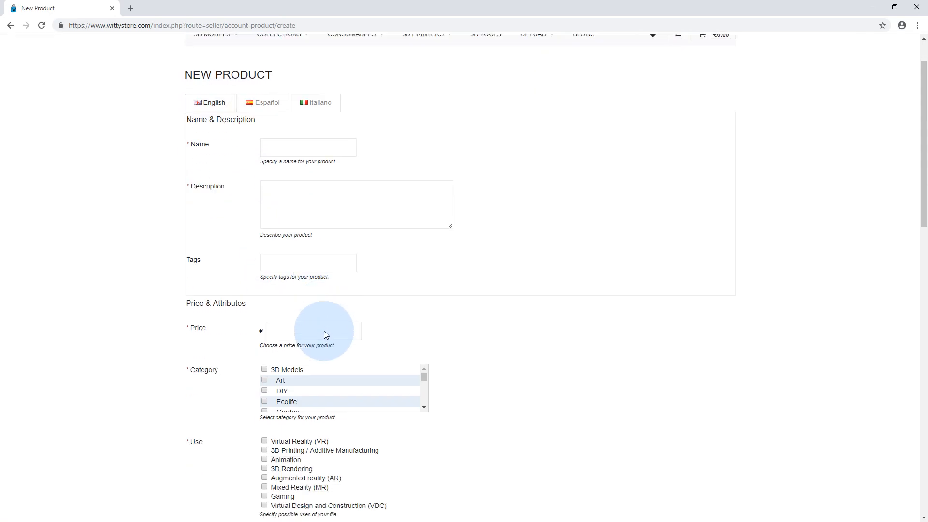
{"action": "scroll", "coordinate": [370, 425], "scroll_direction": "down", "scroll_amount": 1}
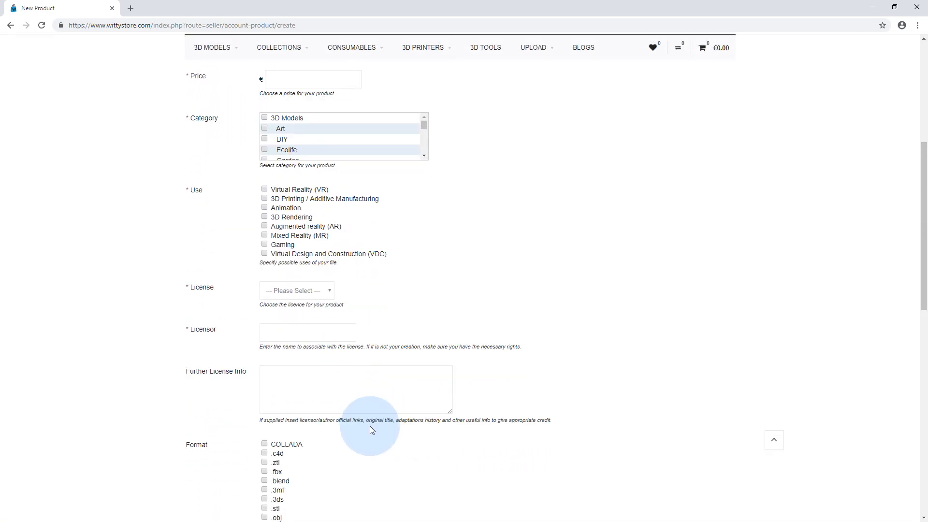
{"action": "scroll", "coordinate": [369, 425], "scroll_direction": "up", "scroll_amount": 6}
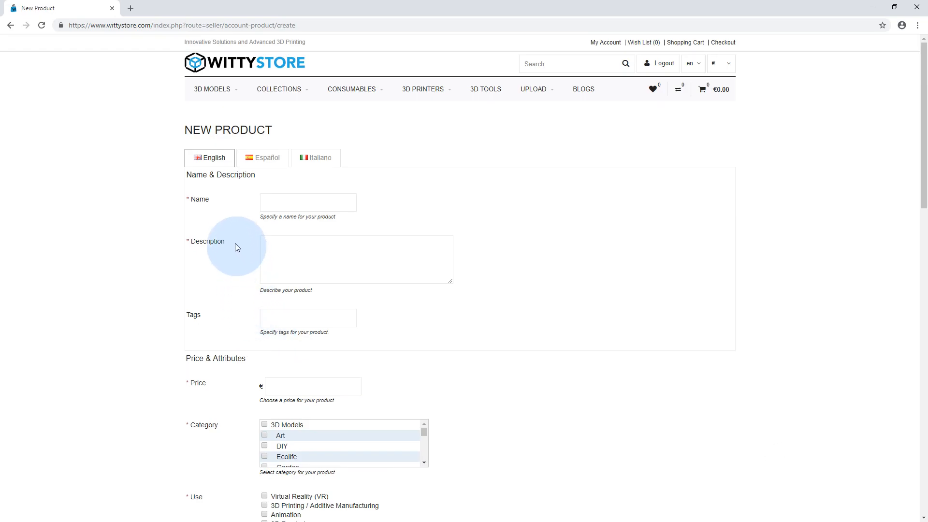
Check the Spanish and Italian versions of the product's name and description section and return to the English one
{"action": "left_click", "coordinate": [266, 163]}
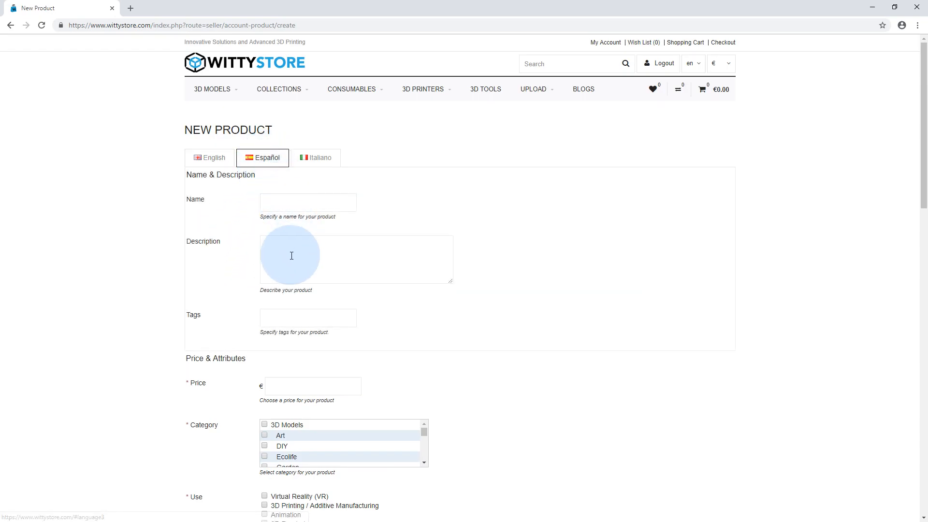
{"action": "left_click", "coordinate": [315, 165]}
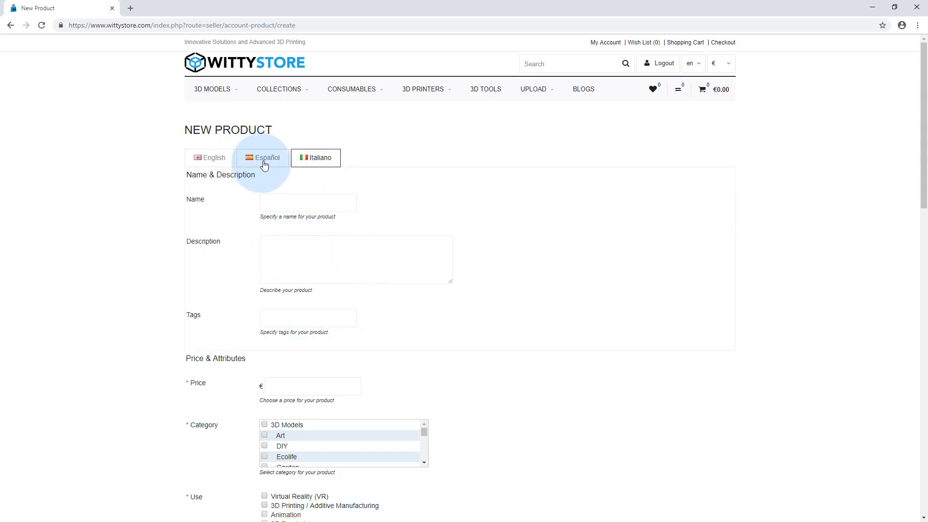
{"action": "left_click", "coordinate": [269, 163]}
{"action": "left_click", "coordinate": [315, 161]}
{"action": "left_click", "coordinate": [263, 161]}
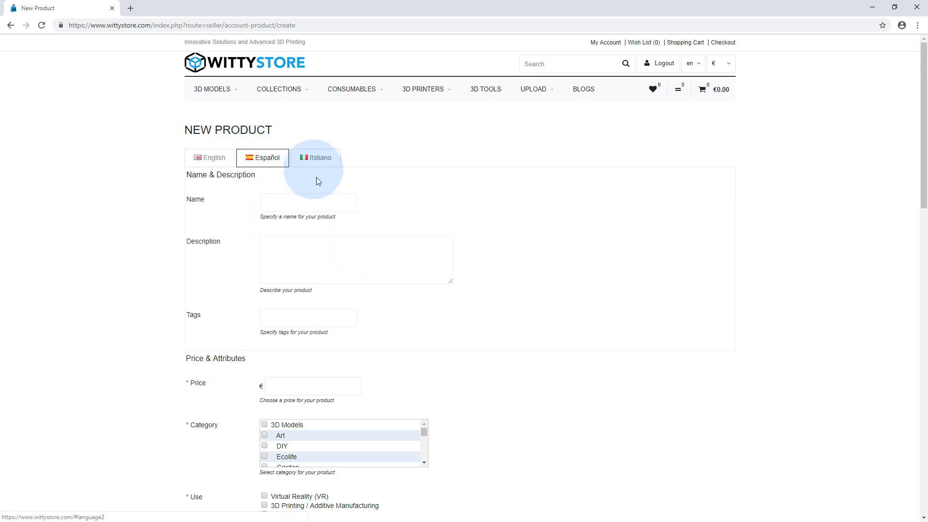
{"action": "scroll", "coordinate": [388, 322], "scroll_direction": "down", "scroll_amount": 3}
{"action": "scroll", "coordinate": [355, 290], "scroll_direction": "up", "scroll_amount": 3}
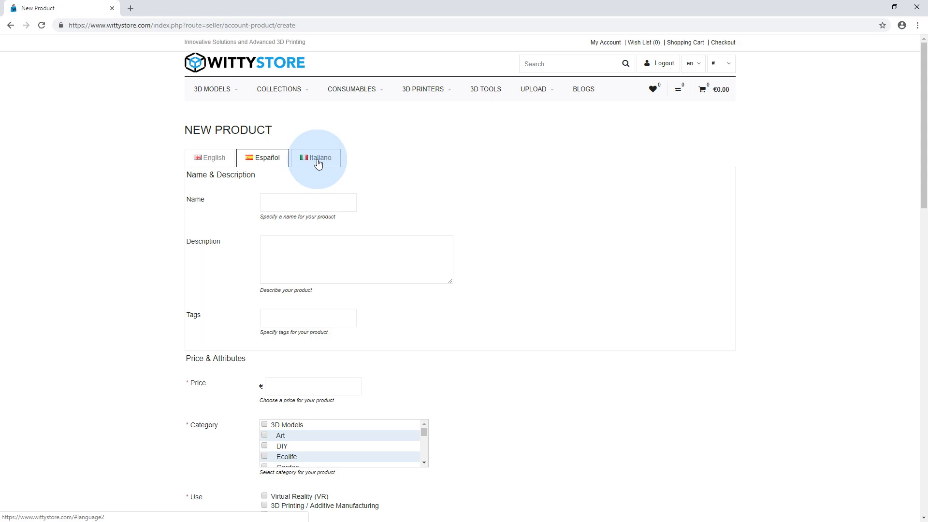
{"action": "left_click", "coordinate": [215, 161]}
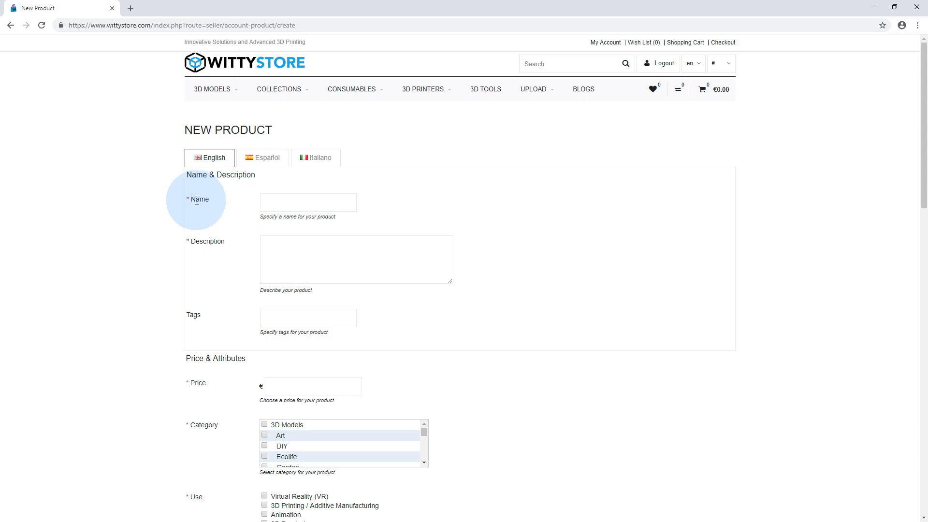
Name the product "product 01" in the English section
{"action": "left_click", "coordinate": [289, 202]}
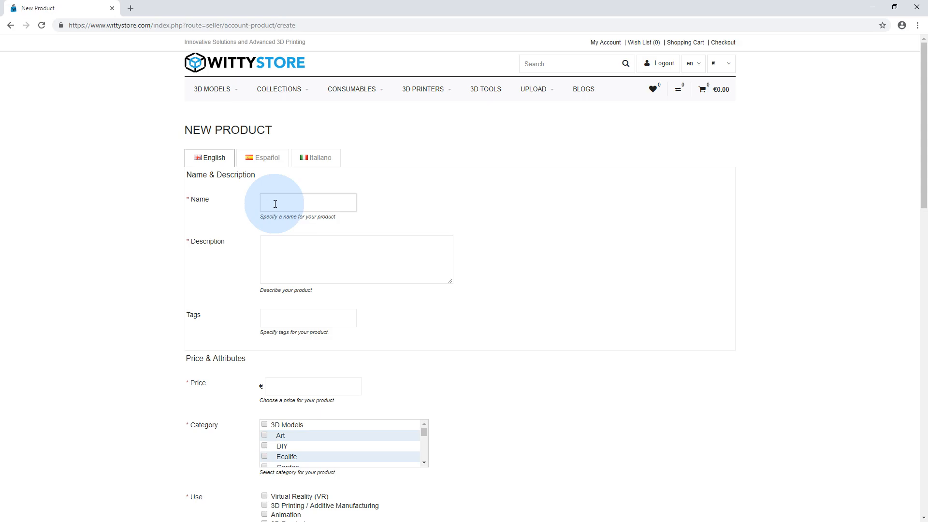
{"action": "type", "text": "product 01"}
Describe the product in English as "product 01 3d model is a great bla bla bla bla"
{"action": "left_click", "coordinate": [330, 254]}
{"action": "type", "text": "prod"}
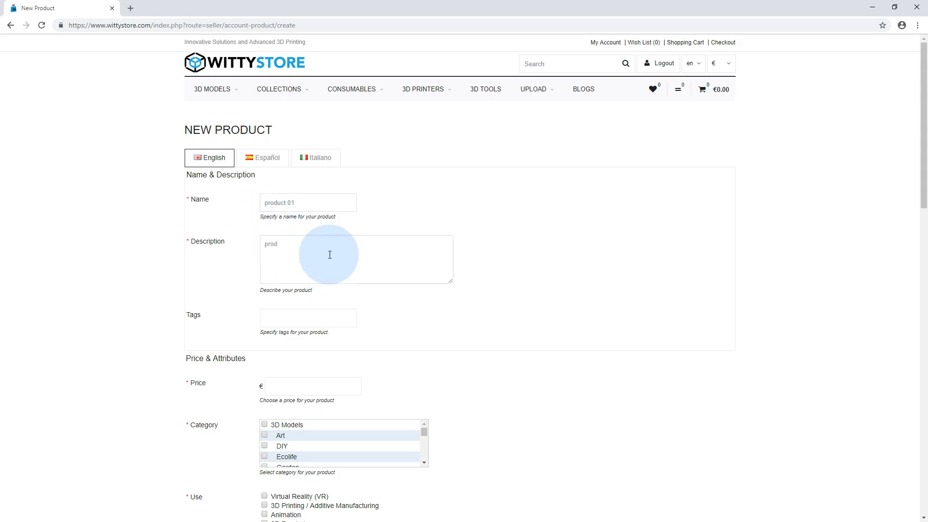
{"action": "type", "text": "uct 01 3d model is a great bla bla bla bla"}
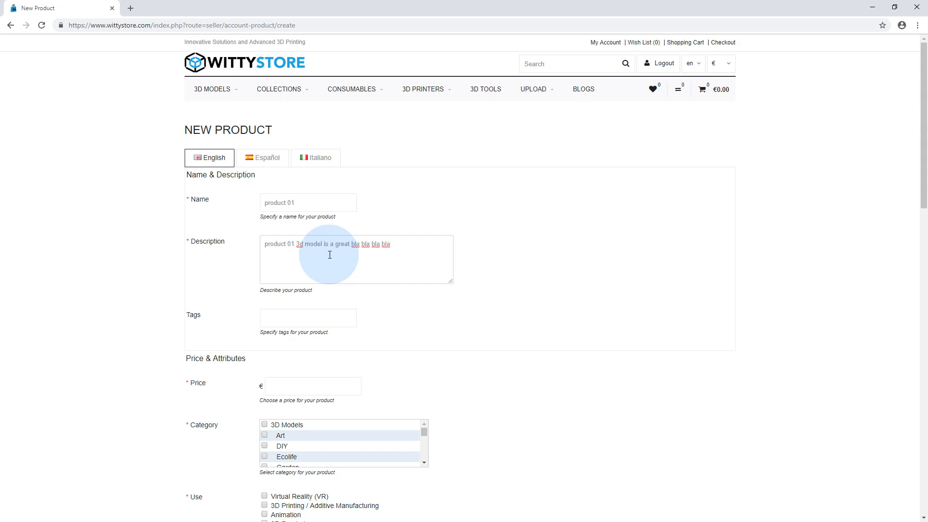
Give the product the tags "3d model", "3d product" and the seller's first name followed by "product"
{"action": "left_click", "coordinate": [286, 320]}
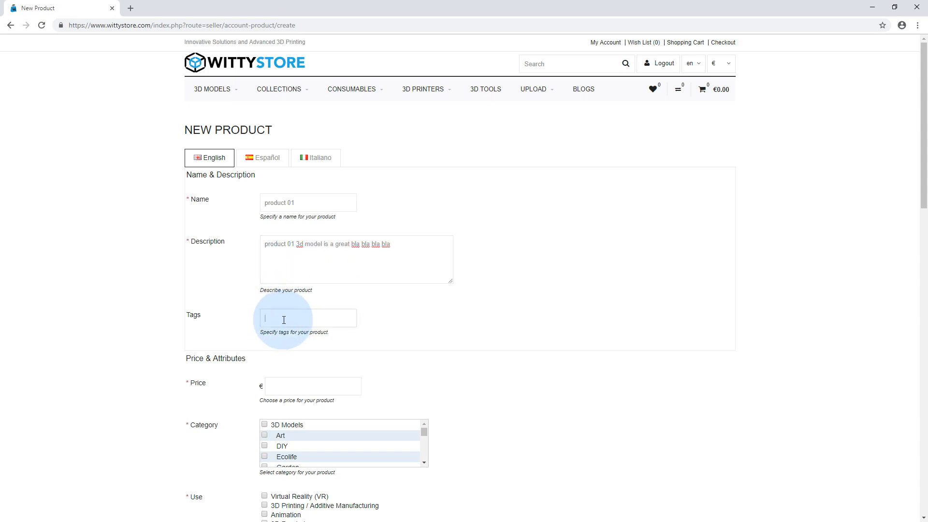
{"action": "type", "text": "3d"}
{"action": "type", "text": " mode"}
{"action": "type", "text": "l, 3d "}
{"action": "type", "text": "pro"}
{"action": "type", "text": "duct"}
{"action": "type", "text": ", mary"}
{"action": "type", "text": " product"}
Set the product's price to €10
{"action": "scroll", "coordinate": [314, 375], "scroll_direction": "down", "scroll_amount": 2}
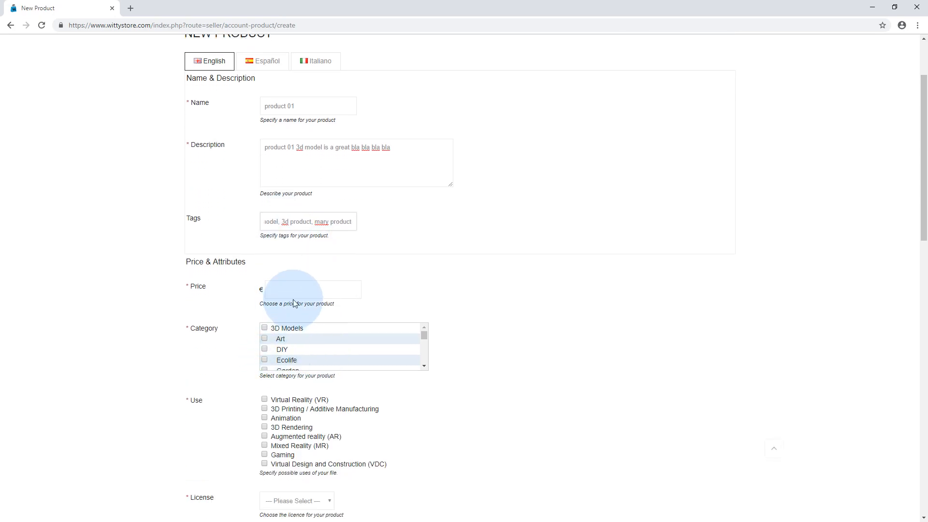
{"action": "left_click", "coordinate": [298, 290]}
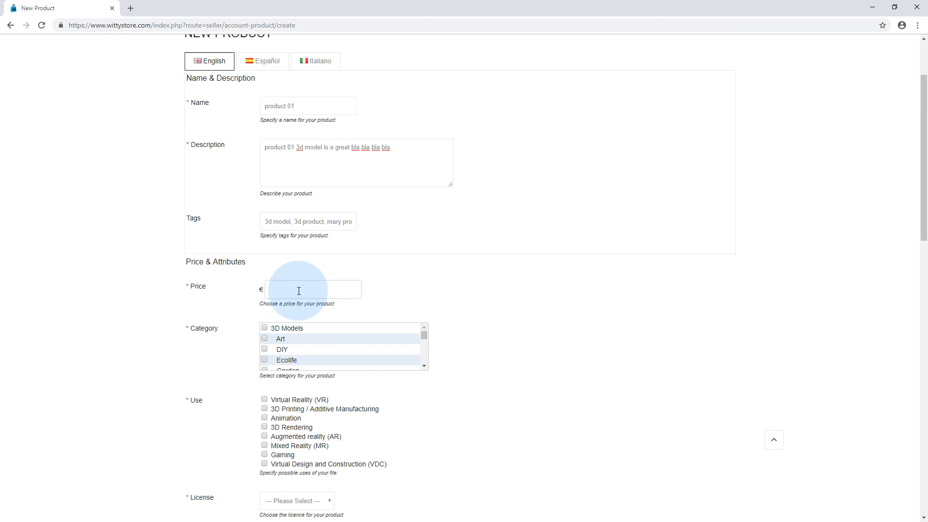
{"action": "type", "text": "0"}
{"action": "type", "text": "10"}
Browse the product categories and assign the product to 3D Models
{"action": "scroll", "coordinate": [300, 330], "scroll_direction": "down", "scroll_amount": 2}
{"action": "scroll", "coordinate": [300, 331], "scroll_direction": "down", "scroll_amount": 1}
{"action": "scroll", "coordinate": [435, 283], "scroll_direction": "down", "scroll_amount": 2}
{"action": "mouse_move", "coordinate": [425, 234]}
{"action": "left_mouse_down"}
{"action": "mouse_move", "coordinate": [425, 242]}
{"action": "mouse_move", "coordinate": [425, 228]}
{"action": "left_mouse_up"}
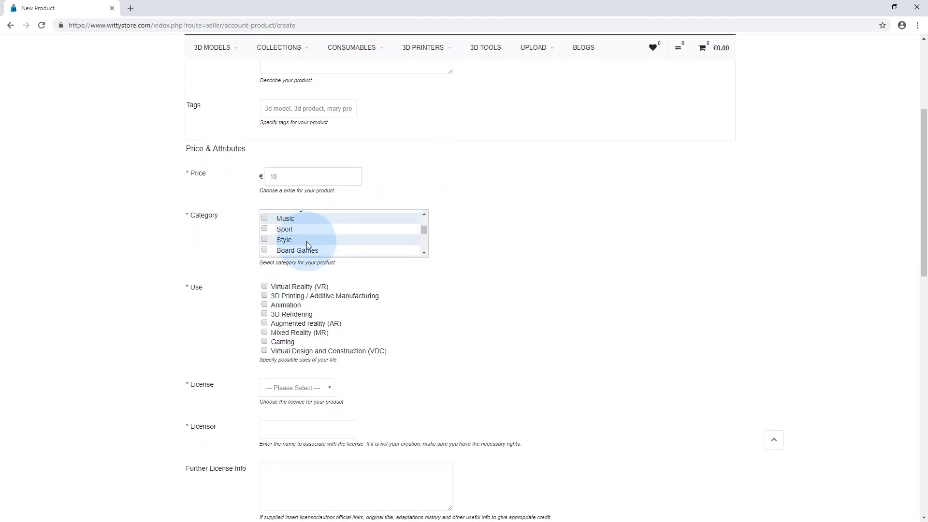
{"action": "scroll", "coordinate": [306, 242], "scroll_direction": "up", "scroll_amount": 3}
{"action": "scroll", "coordinate": [387, 261], "scroll_direction": "up", "scroll_amount": 3}
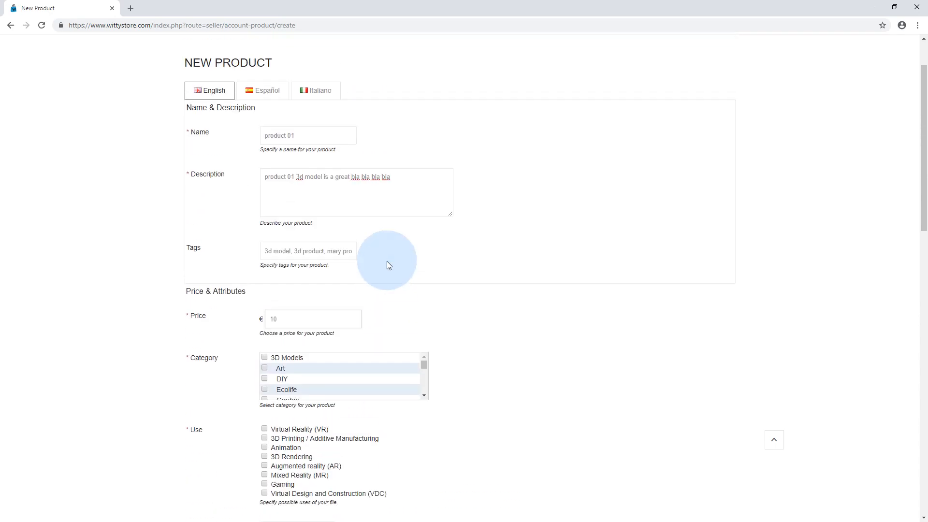
{"action": "left_click", "coordinate": [265, 361]}
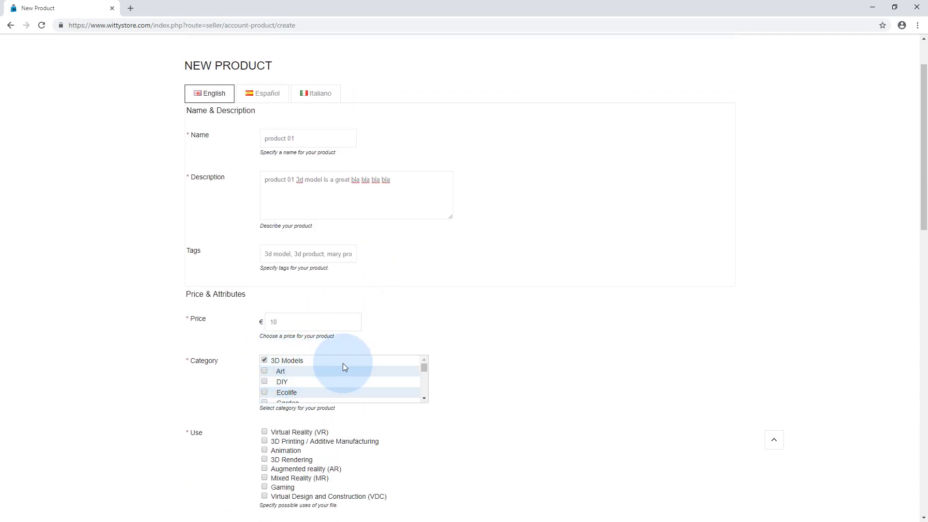
Add the Office and Style subcategories to the product
{"action": "scroll", "coordinate": [494, 350], "scroll_direction": "down", "scroll_amount": 1}
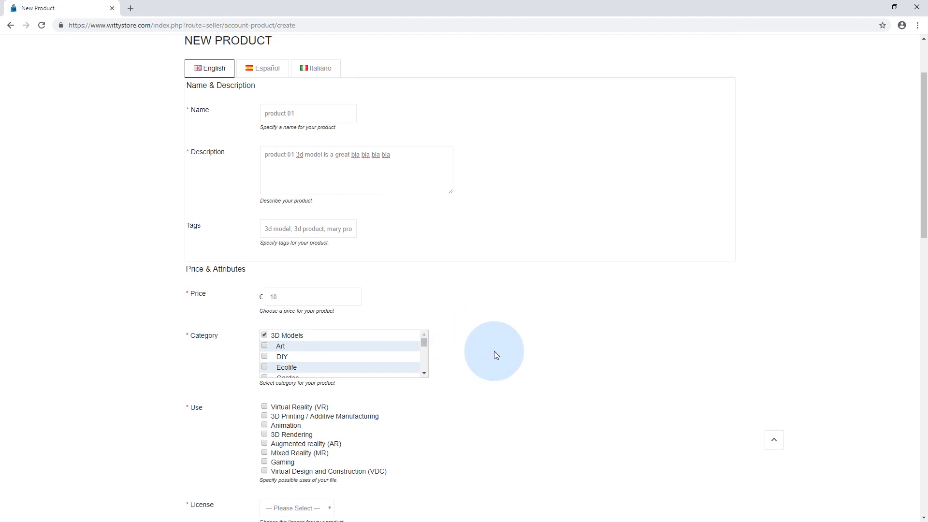
{"action": "scroll", "coordinate": [494, 351], "scroll_direction": "down", "scroll_amount": 1}
{"action": "left_click_drag", "start_coordinate": [425, 286], "coordinate": [424, 298]}
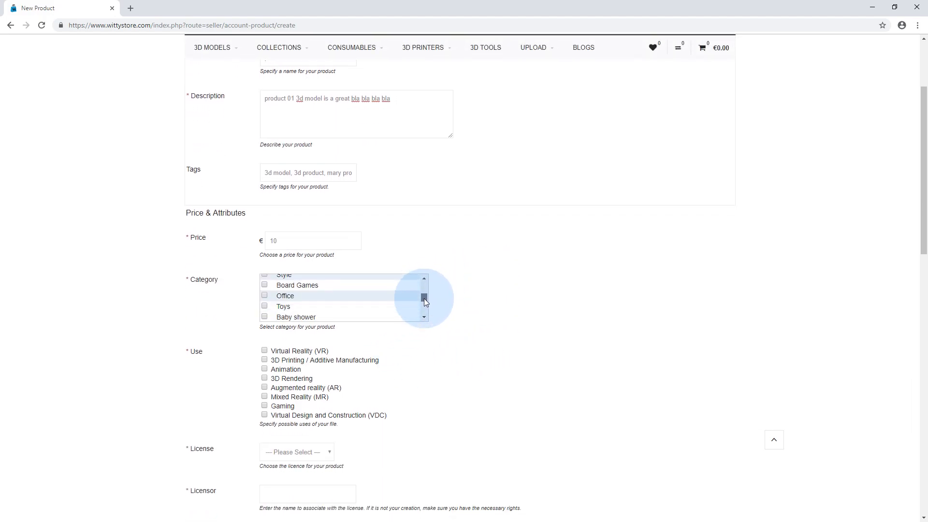
{"action": "left_click", "coordinate": [266, 296]}
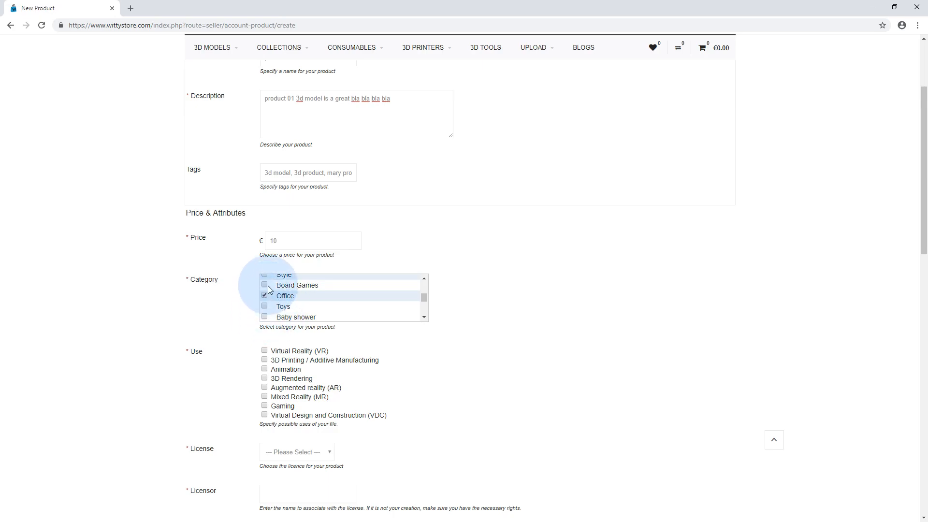
{"action": "scroll", "coordinate": [268, 299], "scroll_direction": "up", "scroll_amount": 1}
{"action": "left_click", "coordinate": [265, 307]}
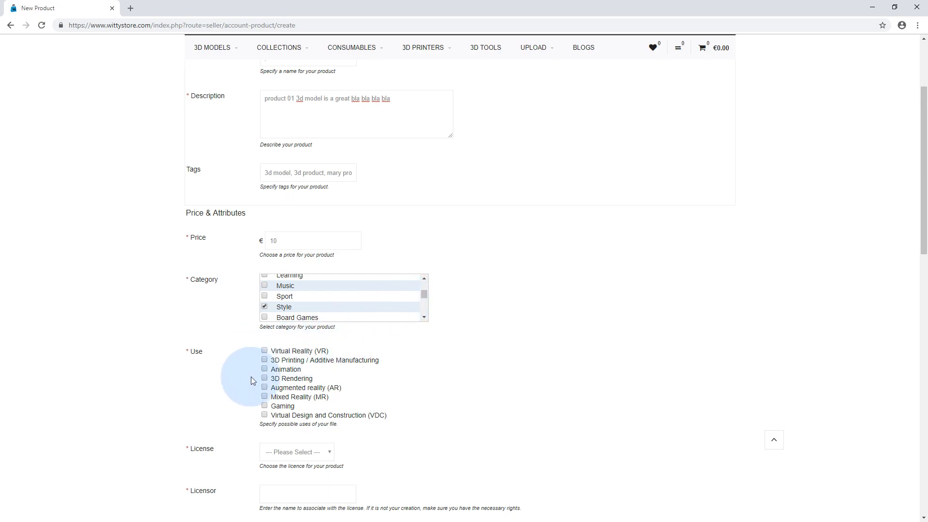
Mark the product's uses as 3D Printing / Additive Manufacturing and 3D Rendering, and choose the CC BY license
{"action": "scroll", "coordinate": [251, 370], "scroll_direction": "down", "scroll_amount": 2}
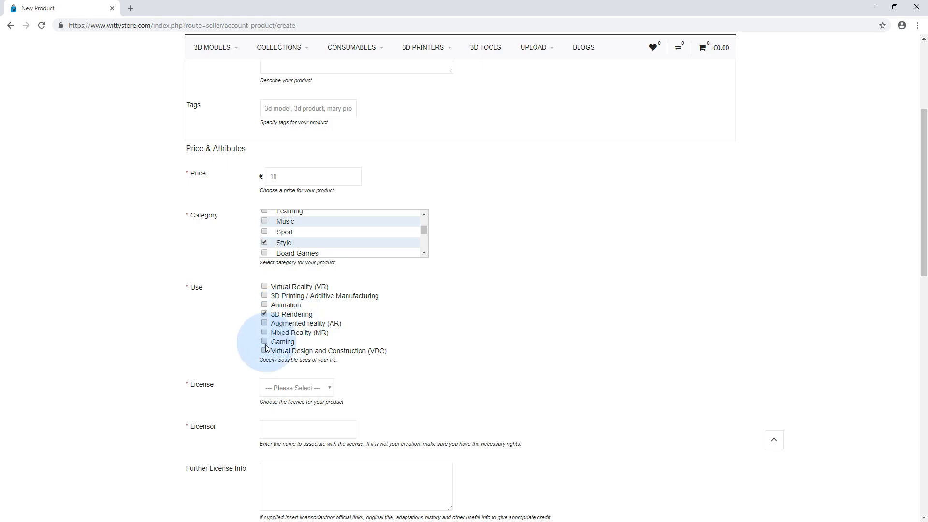
{"action": "left_click", "coordinate": [265, 296]}
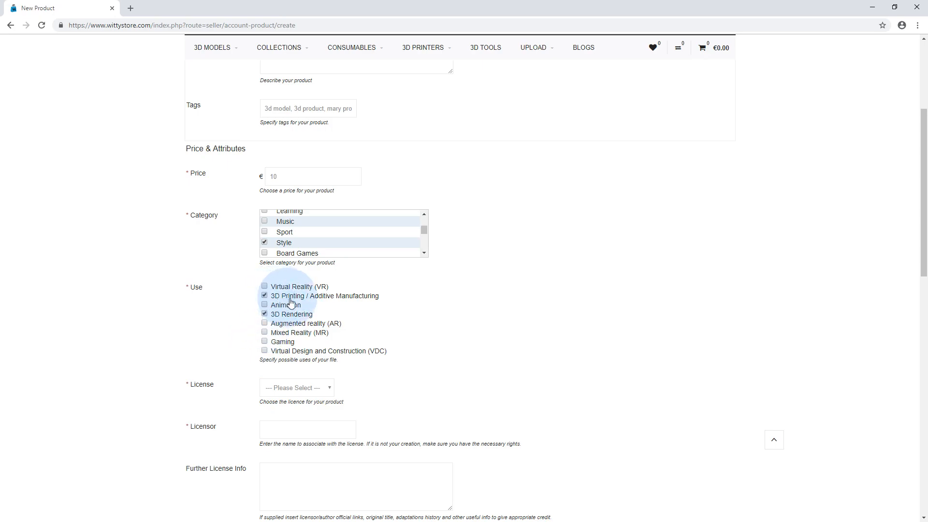
{"action": "left_click", "coordinate": [326, 388]}
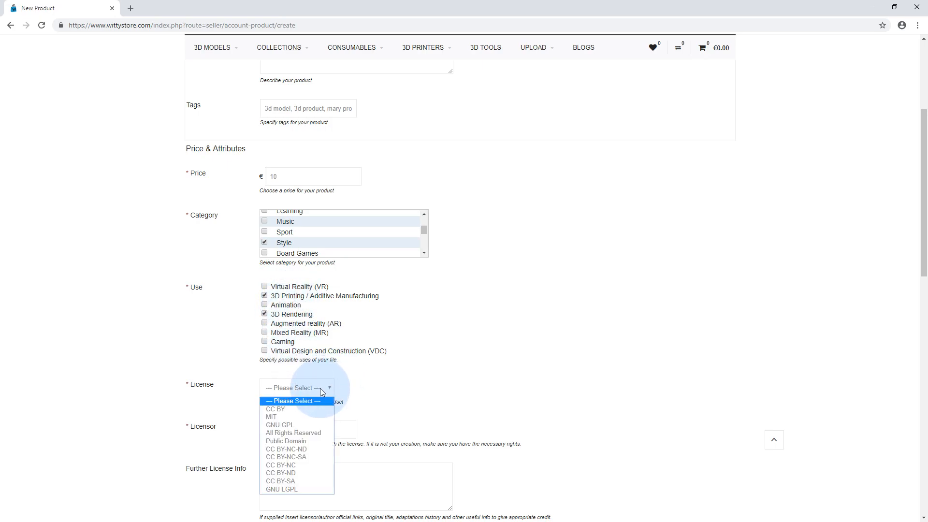
{"action": "left_click", "coordinate": [418, 374]}
{"action": "scroll", "coordinate": [418, 373], "scroll_direction": "down", "scroll_amount": 2}
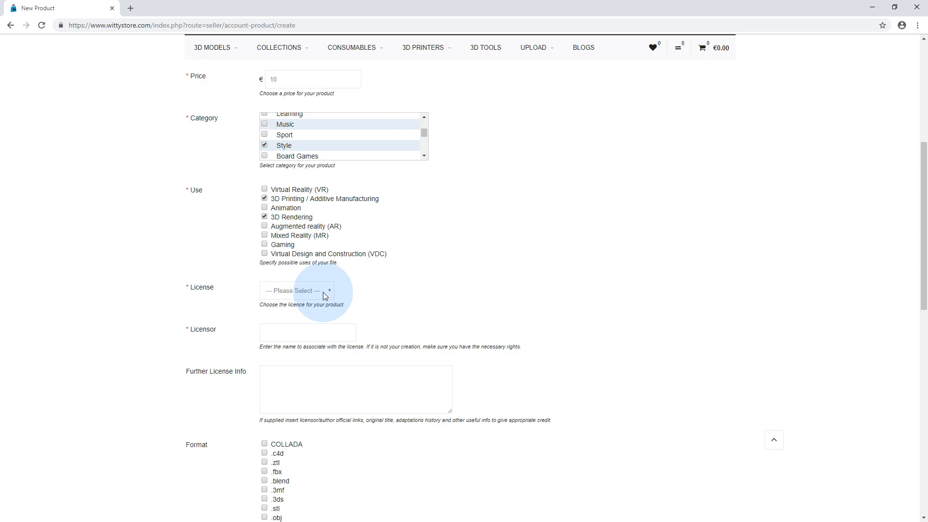
{"action": "scroll", "coordinate": [457, 289], "scroll_direction": "down", "scroll_amount": 1}
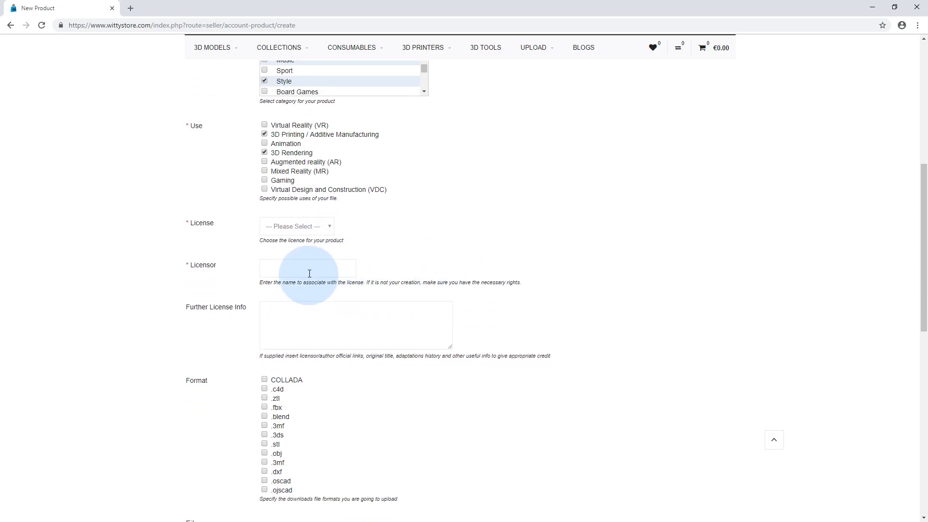
{"action": "left_click", "coordinate": [311, 225]}
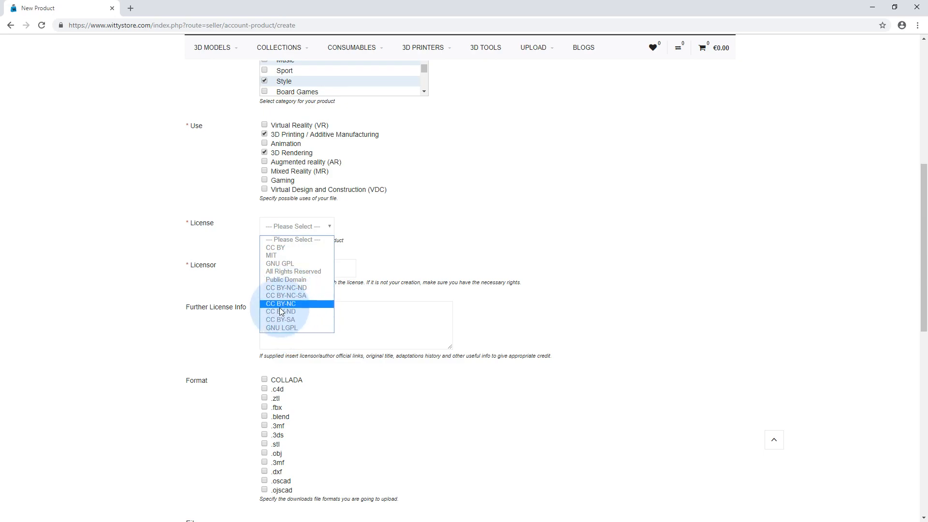
{"action": "left_click", "coordinate": [287, 248]}
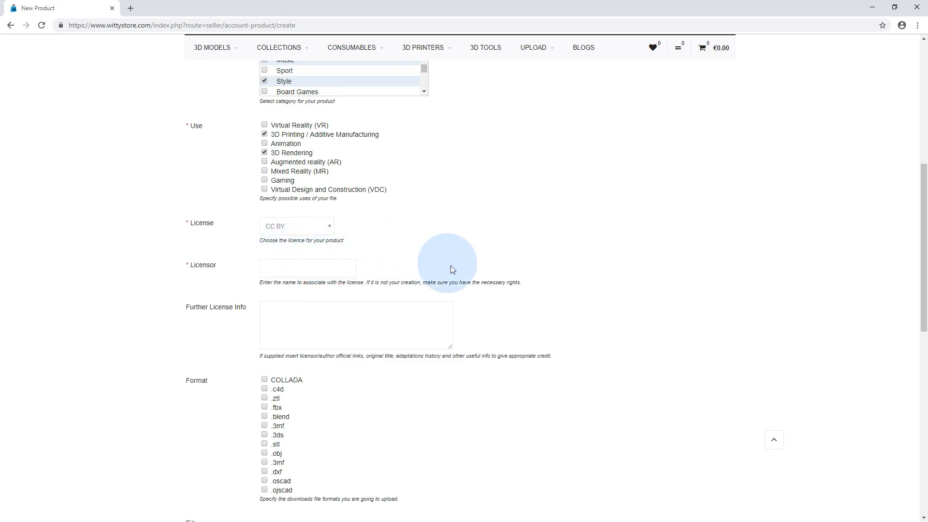
Enter the licensor's full name for the product's license
{"action": "scroll", "coordinate": [453, 271], "scroll_direction": "up", "scroll_amount": 2}
{"action": "scroll", "coordinate": [452, 273], "scroll_direction": "down", "scroll_amount": 3}
{"action": "scroll", "coordinate": [451, 279], "scroll_direction": "down", "scroll_amount": 4}
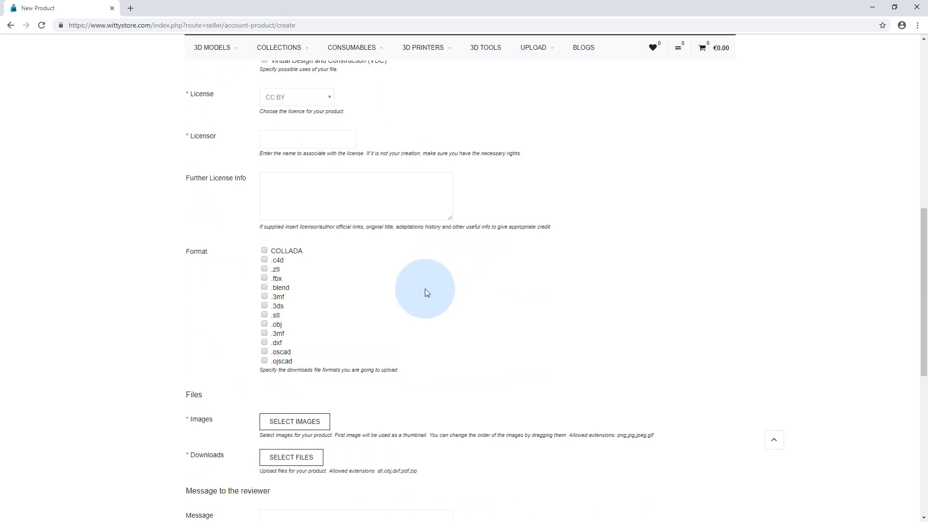
{"action": "scroll", "coordinate": [356, 296], "scroll_direction": "up", "scroll_amount": 4}
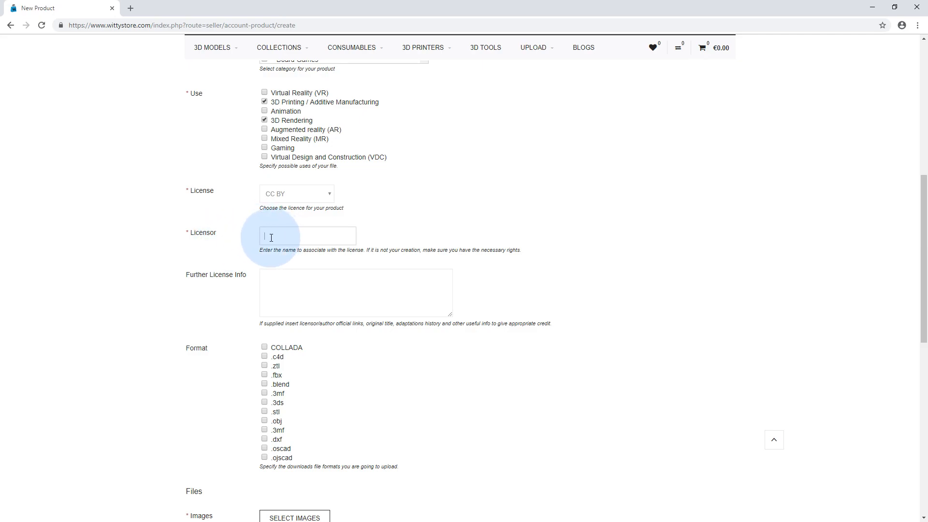
Fill in the further license info with "Author website: blablala.com"
{"action": "left_click", "coordinate": [305, 281]}
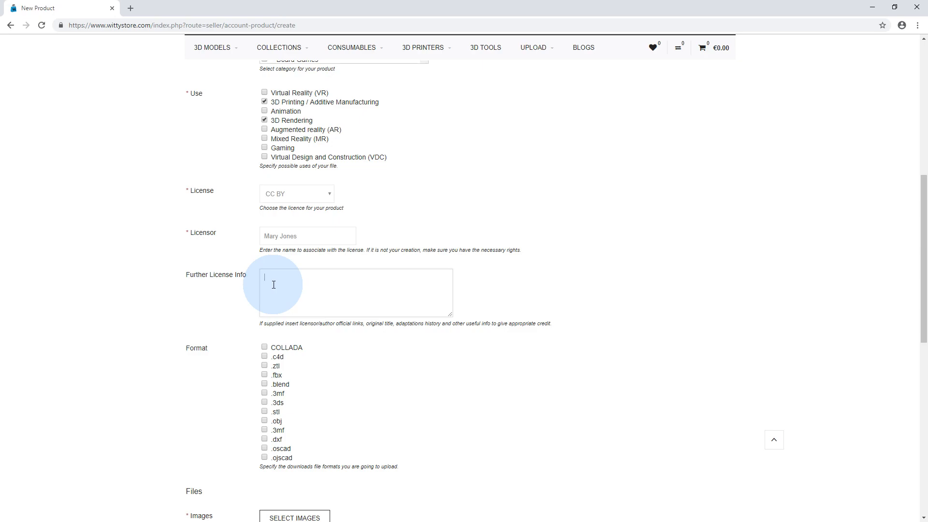
{"action": "type", "text": "Author website: bla bla bla"}
{"action": "left_click", "coordinate": [319, 279]}
{"action": "key", "text": "BackSpace"}
{"action": "left_click", "coordinate": [330, 278]}
{"action": "key", "text": "BackSpace"}
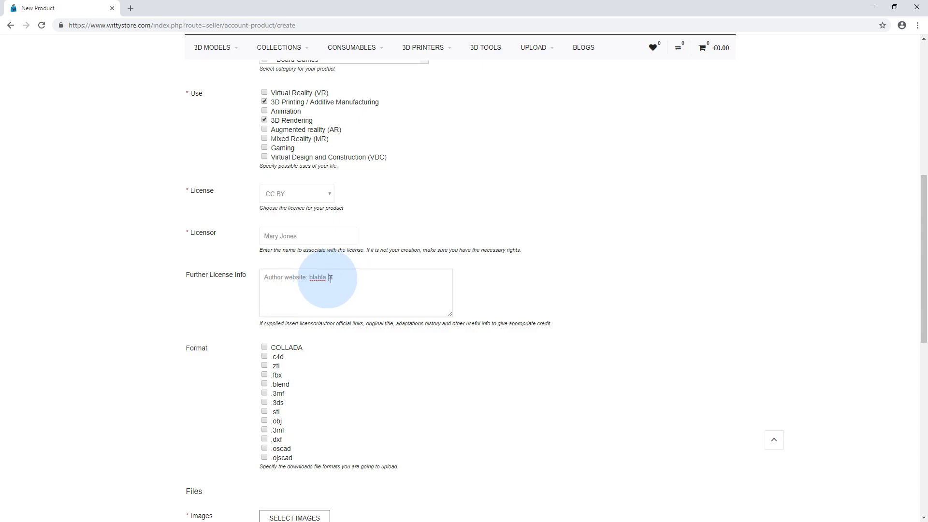
{"action": "key", "text": "BackSpace"}
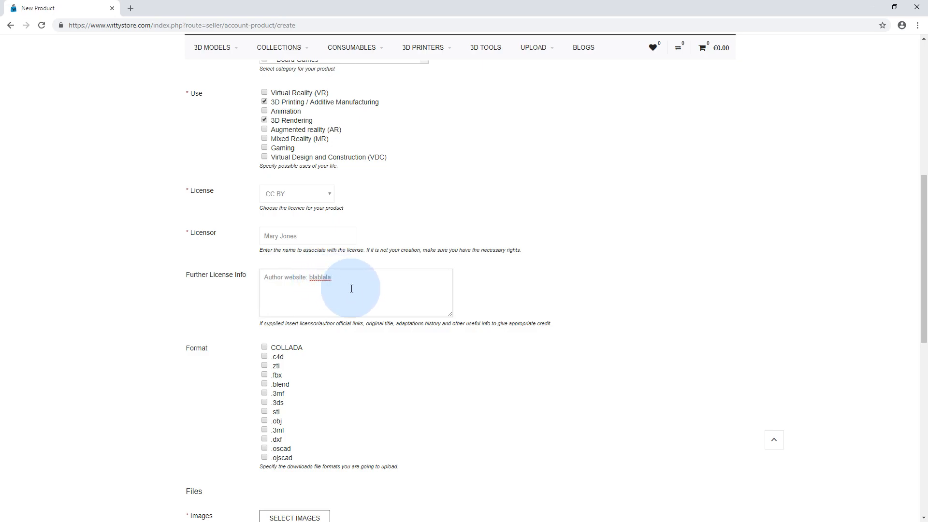
{"action": "left_click", "coordinate": [351, 289]}
{"action": "type", "text": ".com"}
Mark .stl and .blend as the product's download file formats
{"action": "scroll", "coordinate": [239, 361], "scroll_direction": "down", "scroll_amount": 2}
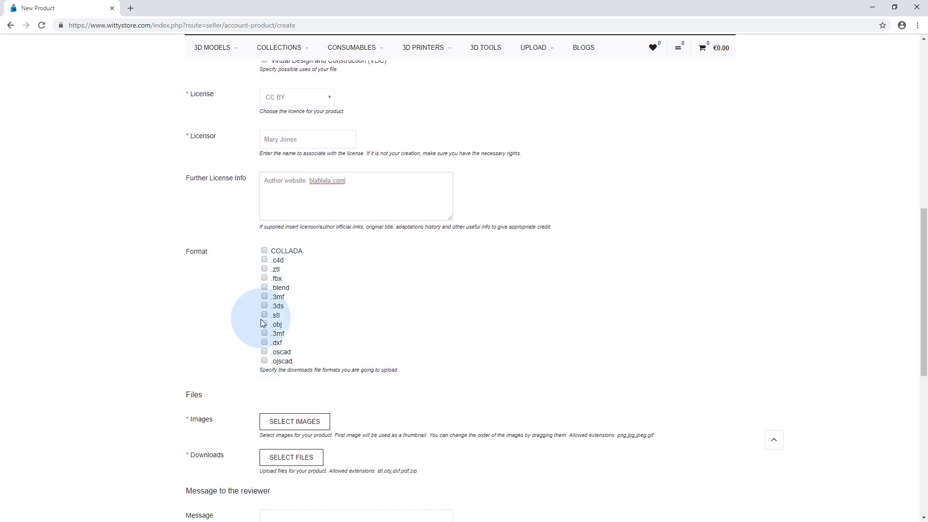
{"action": "left_click", "coordinate": [264, 315]}
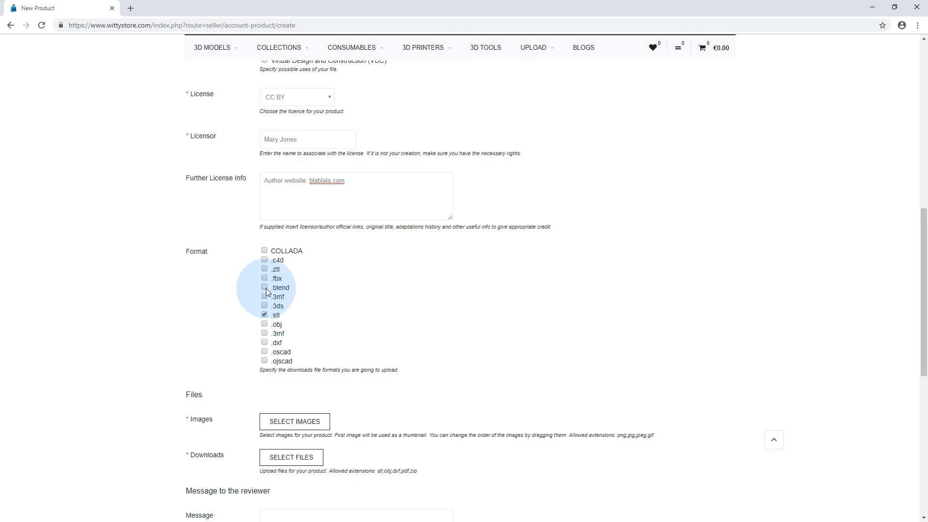
{"action": "left_click", "coordinate": [264, 315]}
{"action": "left_click", "coordinate": [265, 316]}
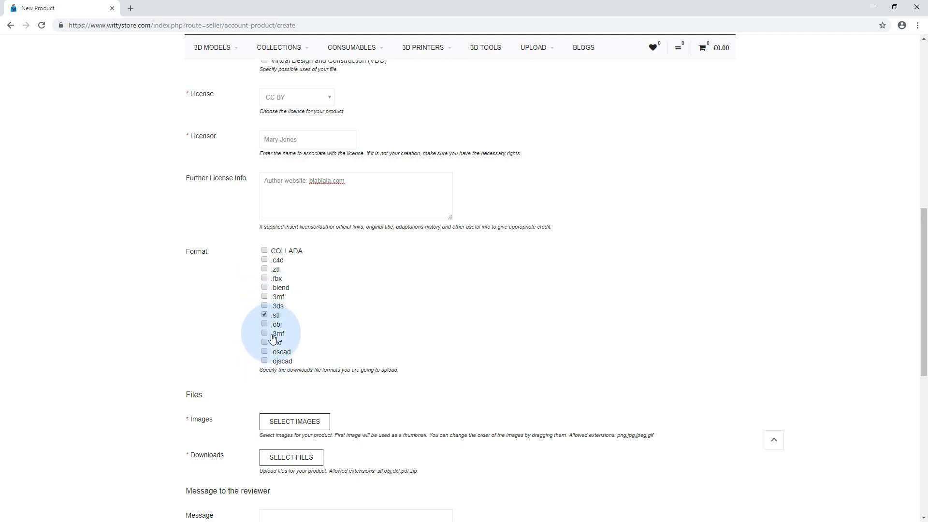
{"action": "left_click", "coordinate": [265, 289]}
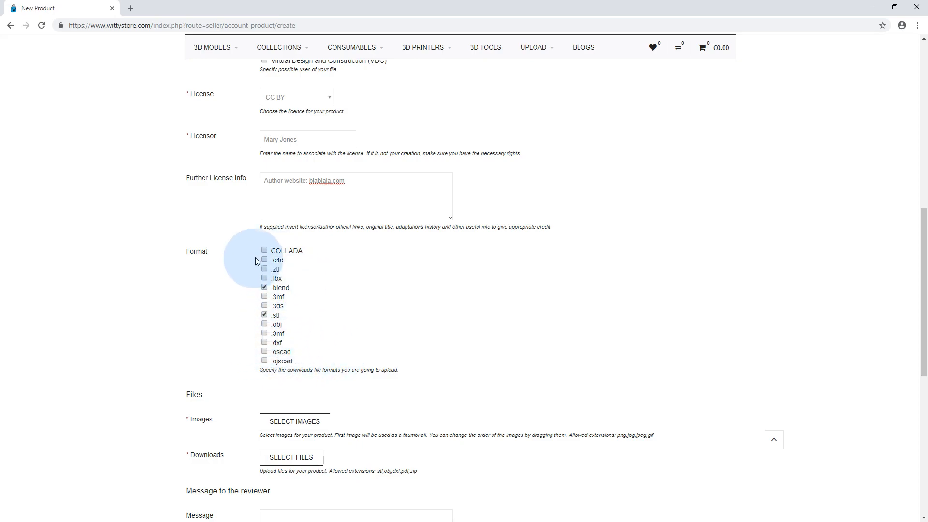
Upload my-product-0 and my-product-1 from the wittyer-profile folder as the product's images
{"action": "scroll", "coordinate": [350, 321], "scroll_direction": "down", "scroll_amount": 1}
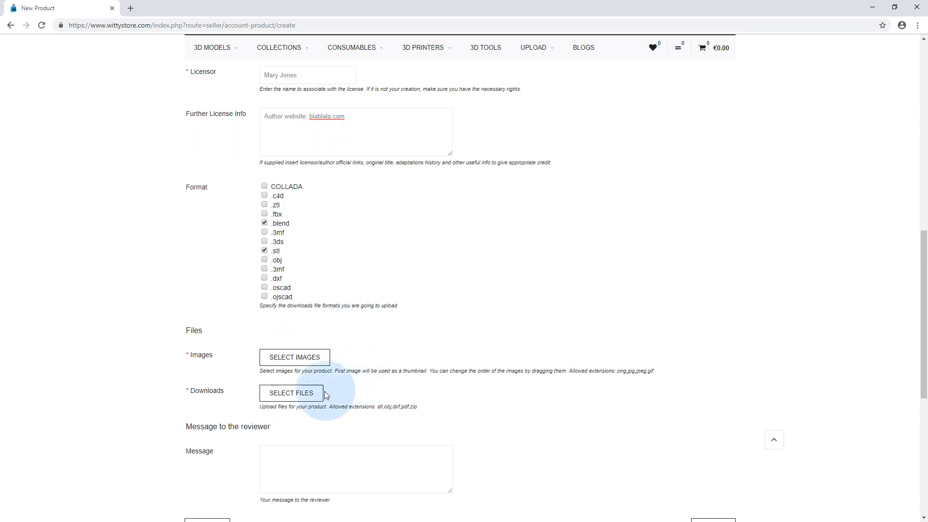
{"action": "left_click", "coordinate": [308, 363]}
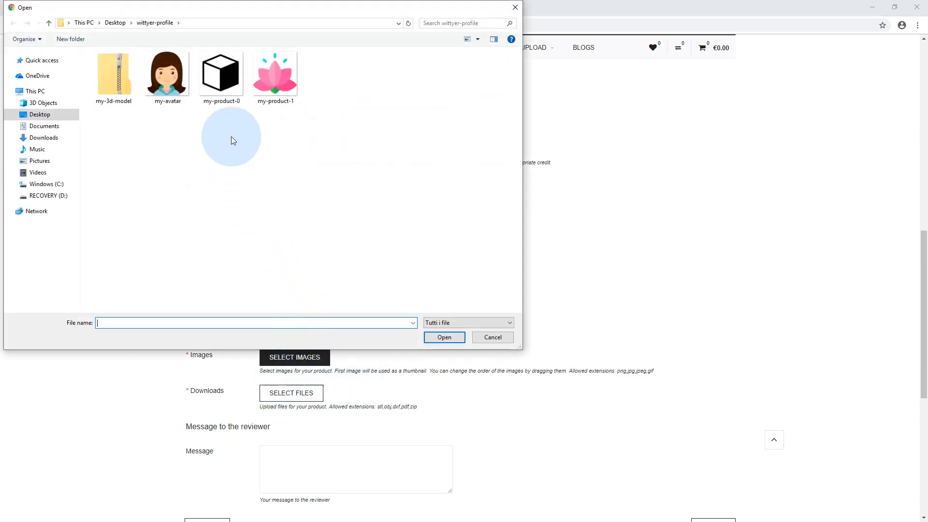
{"action": "left_click", "coordinate": [220, 83]}
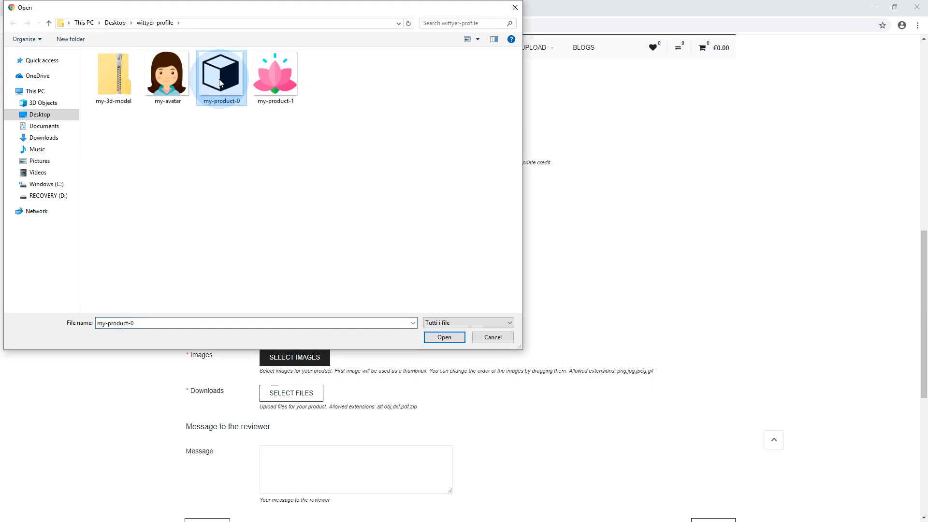
{"action": "left_click", "coordinate": [263, 87], "text": "ctrl"}
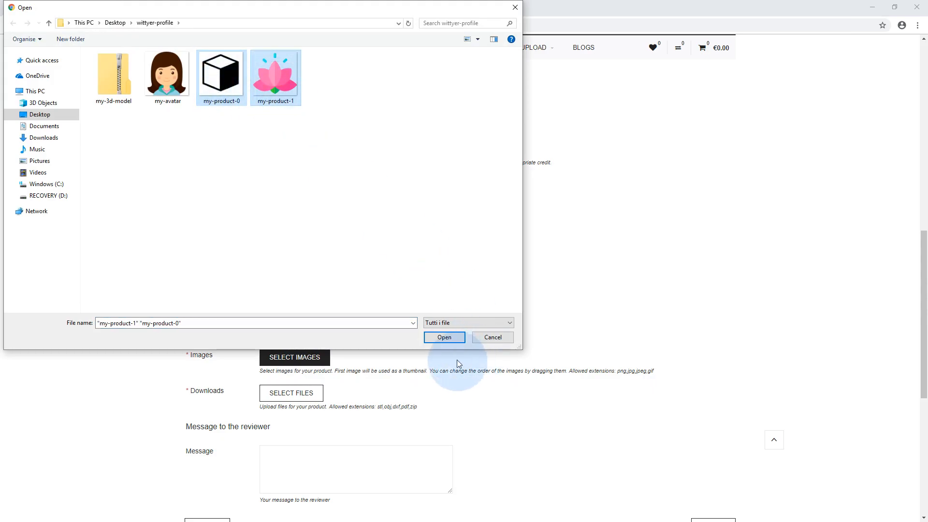
{"action": "left_click", "coordinate": [449, 338]}
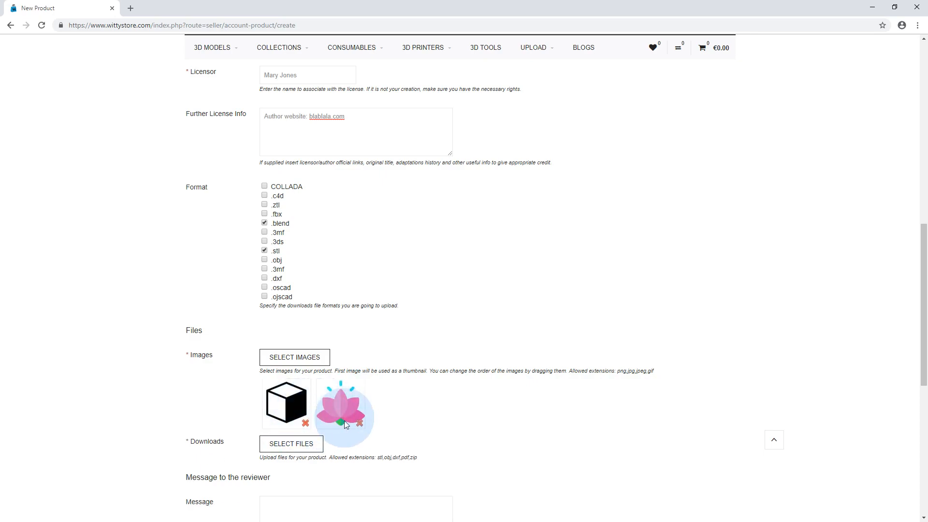
Upload my-3d-model.zip as the product's downloadable file
{"action": "scroll", "coordinate": [368, 401], "scroll_direction": "down", "scroll_amount": 3}
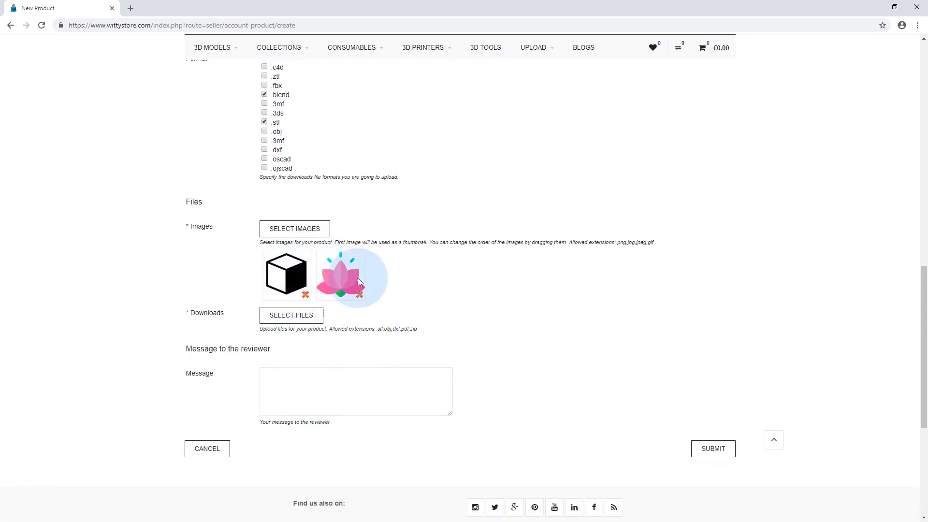
{"action": "left_click", "coordinate": [292, 315]}
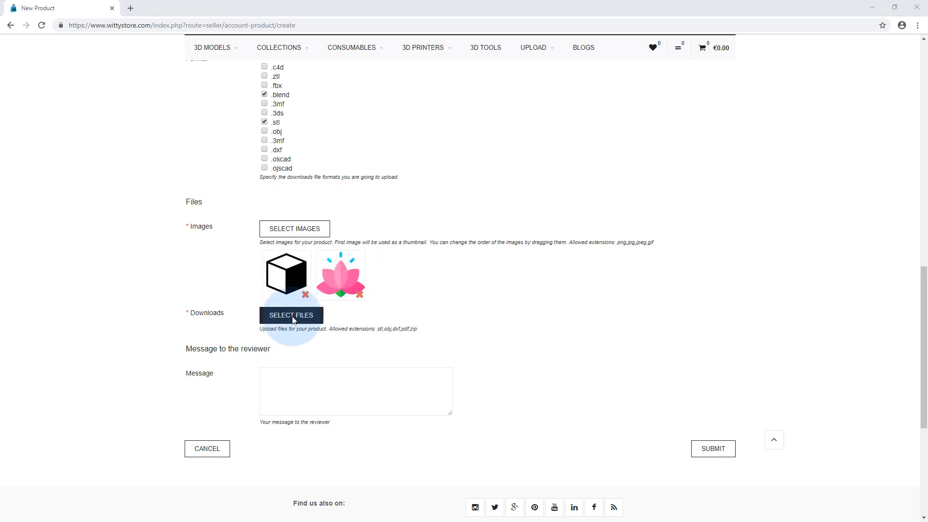
{"action": "double_click", "coordinate": [116, 78]}
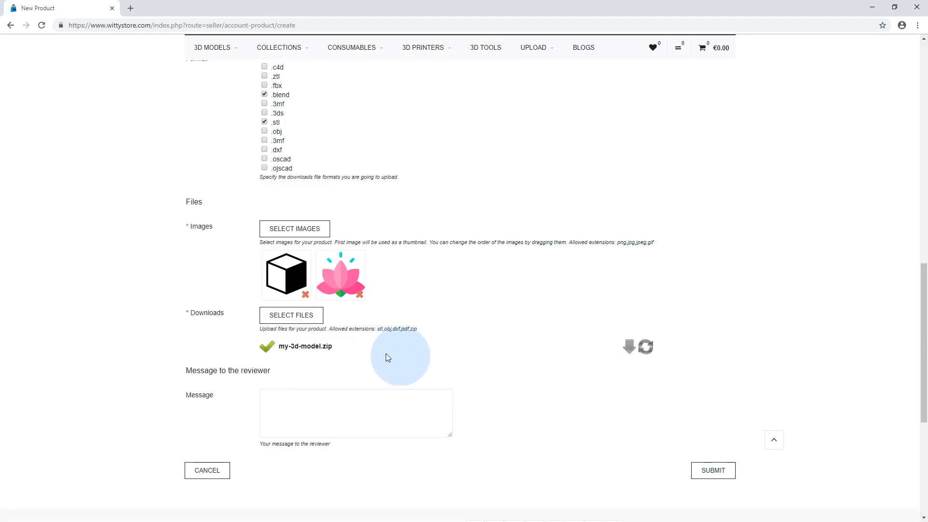
Write "bla bla bla" as the message to the reviewer and submit the new product
{"action": "left_click", "coordinate": [327, 412]}
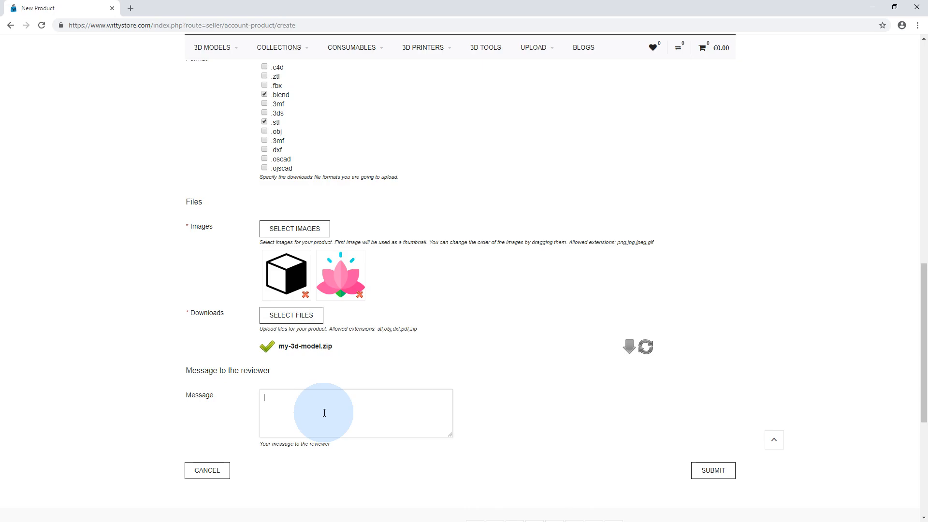
{"action": "type", "text": "bla bla bla"}
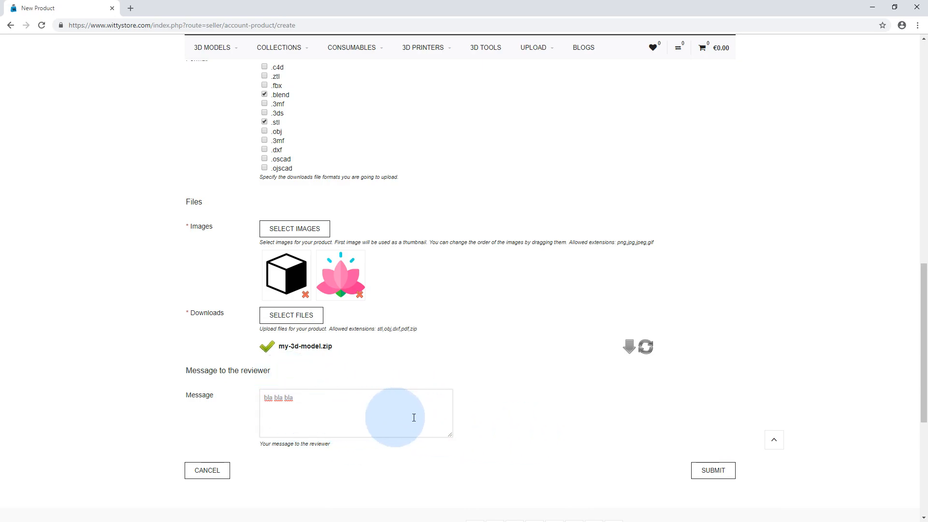
{"action": "scroll", "coordinate": [677, 438], "scroll_direction": "down", "scroll_amount": 1}
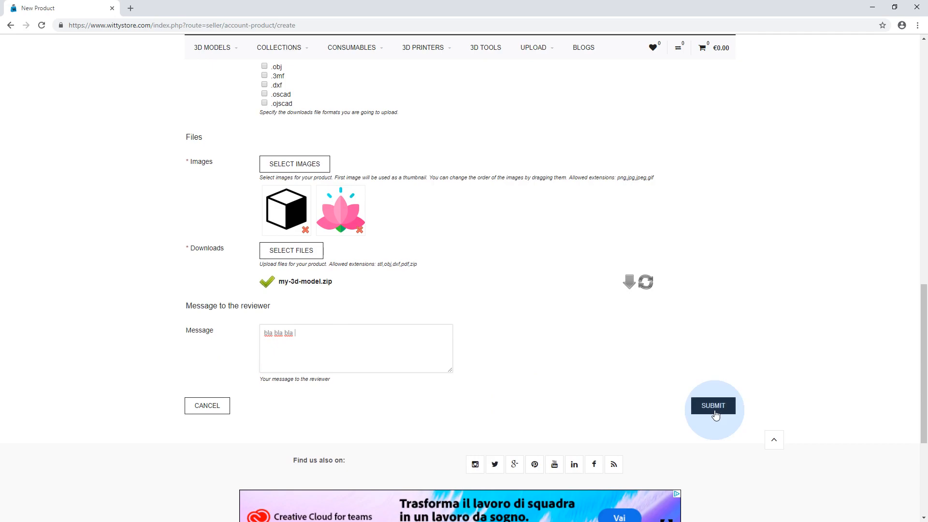
{"action": "left_click", "coordinate": [714, 409]}
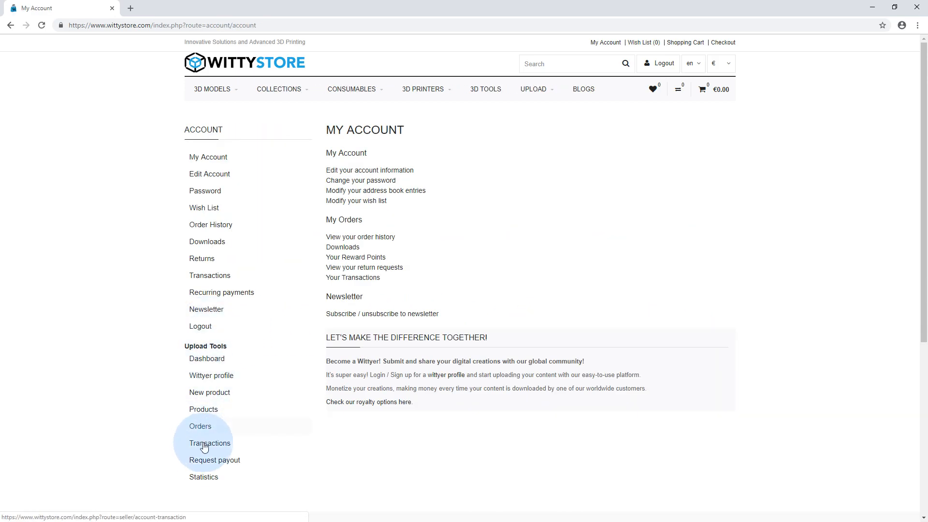
Examine the seller's sales statistics by product, by year and in summary, and return to the account page
{"action": "scroll", "coordinate": [241, 428], "scroll_direction": "down", "scroll_amount": 2}
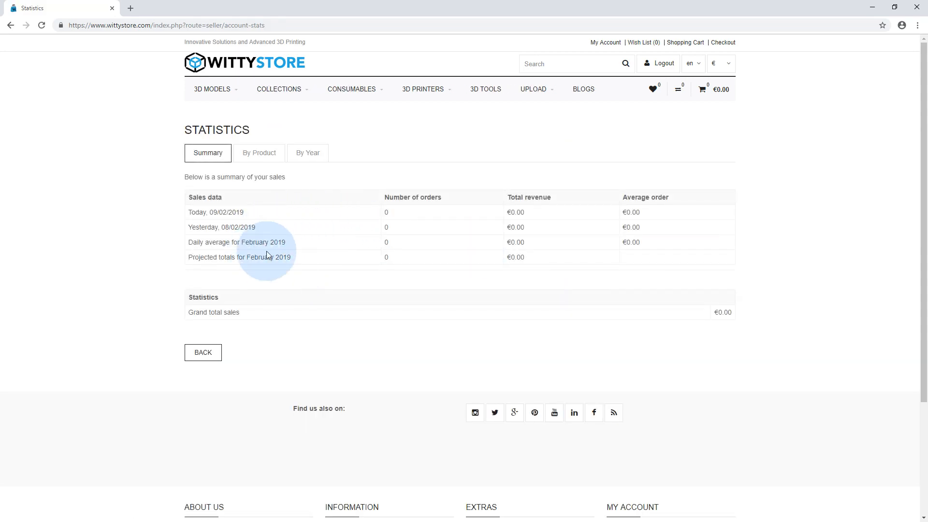
{"action": "left_click", "coordinate": [260, 155]}
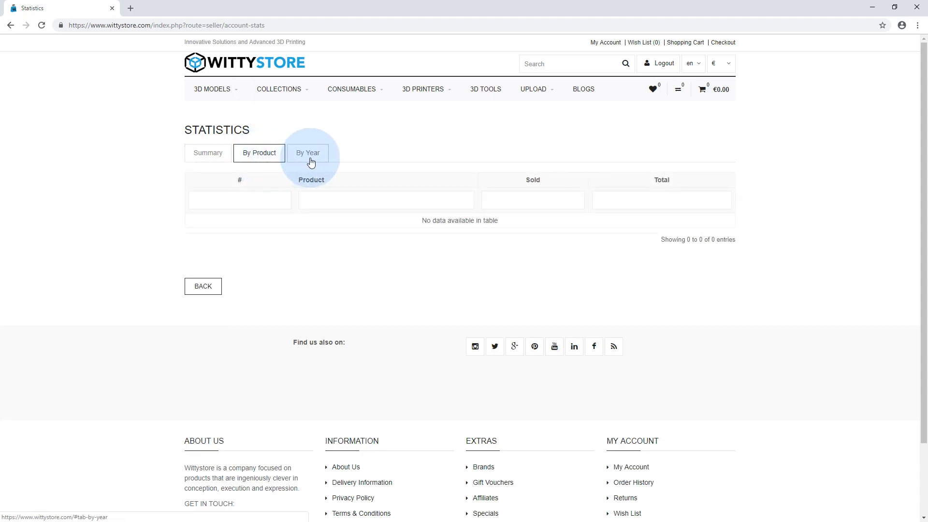
{"action": "left_click", "coordinate": [293, 159]}
{"action": "left_click", "coordinate": [219, 158]}
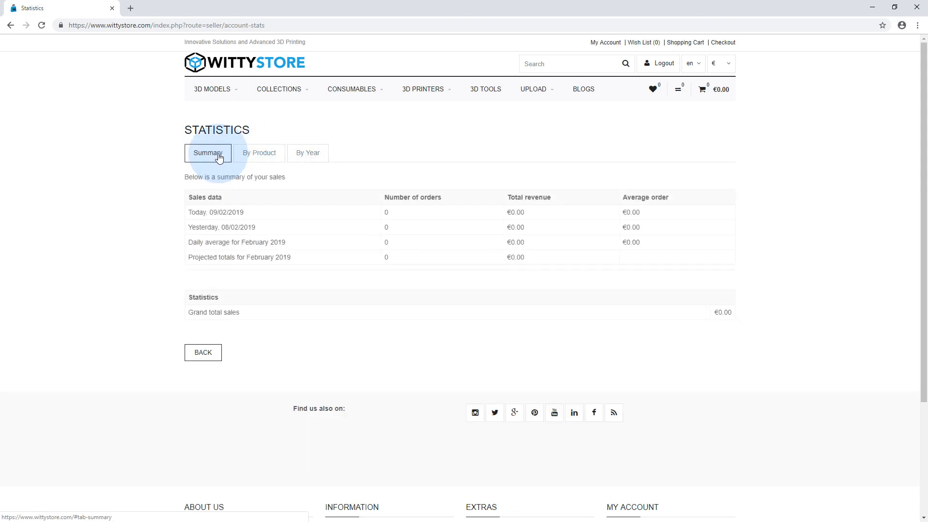
{"action": "left_click", "coordinate": [195, 354]}
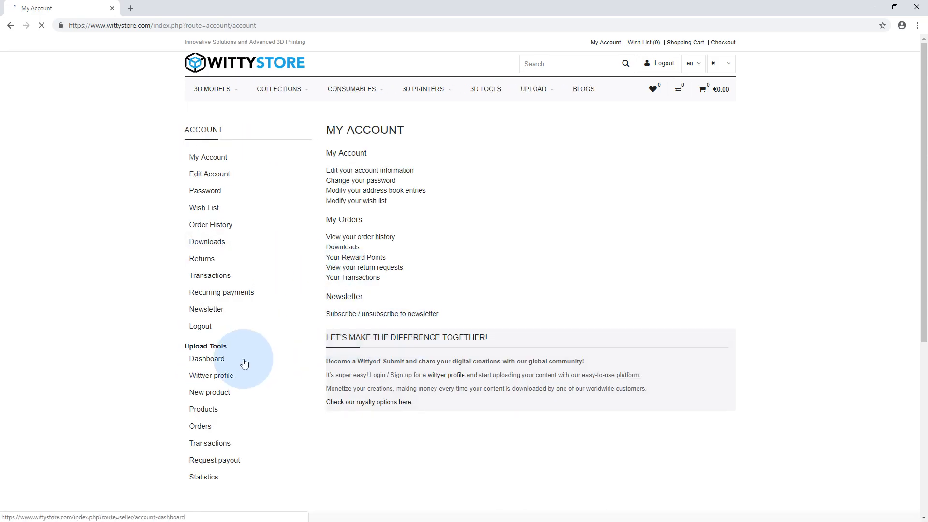
{"action": "scroll", "coordinate": [242, 377], "scroll_direction": "down", "scroll_amount": 2}
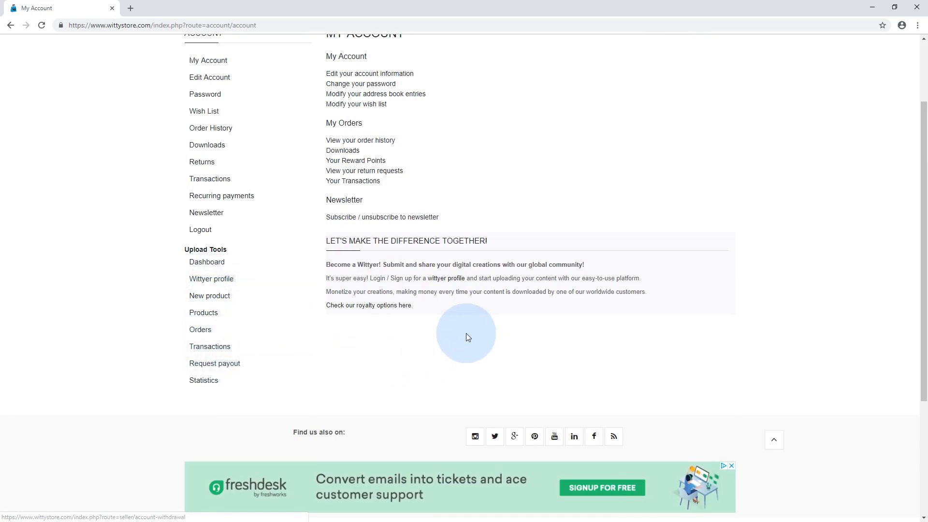
{"action": "scroll", "coordinate": [472, 356], "scroll_direction": "up", "scroll_amount": 2}
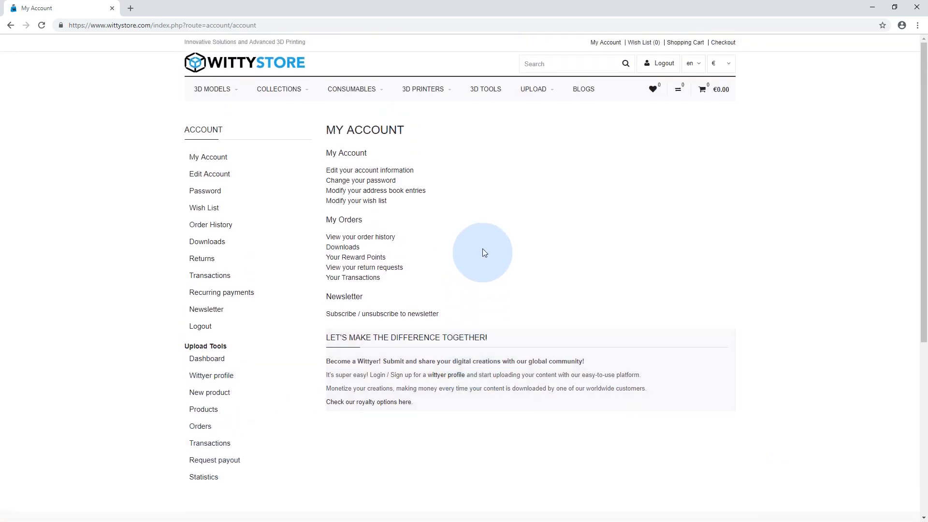